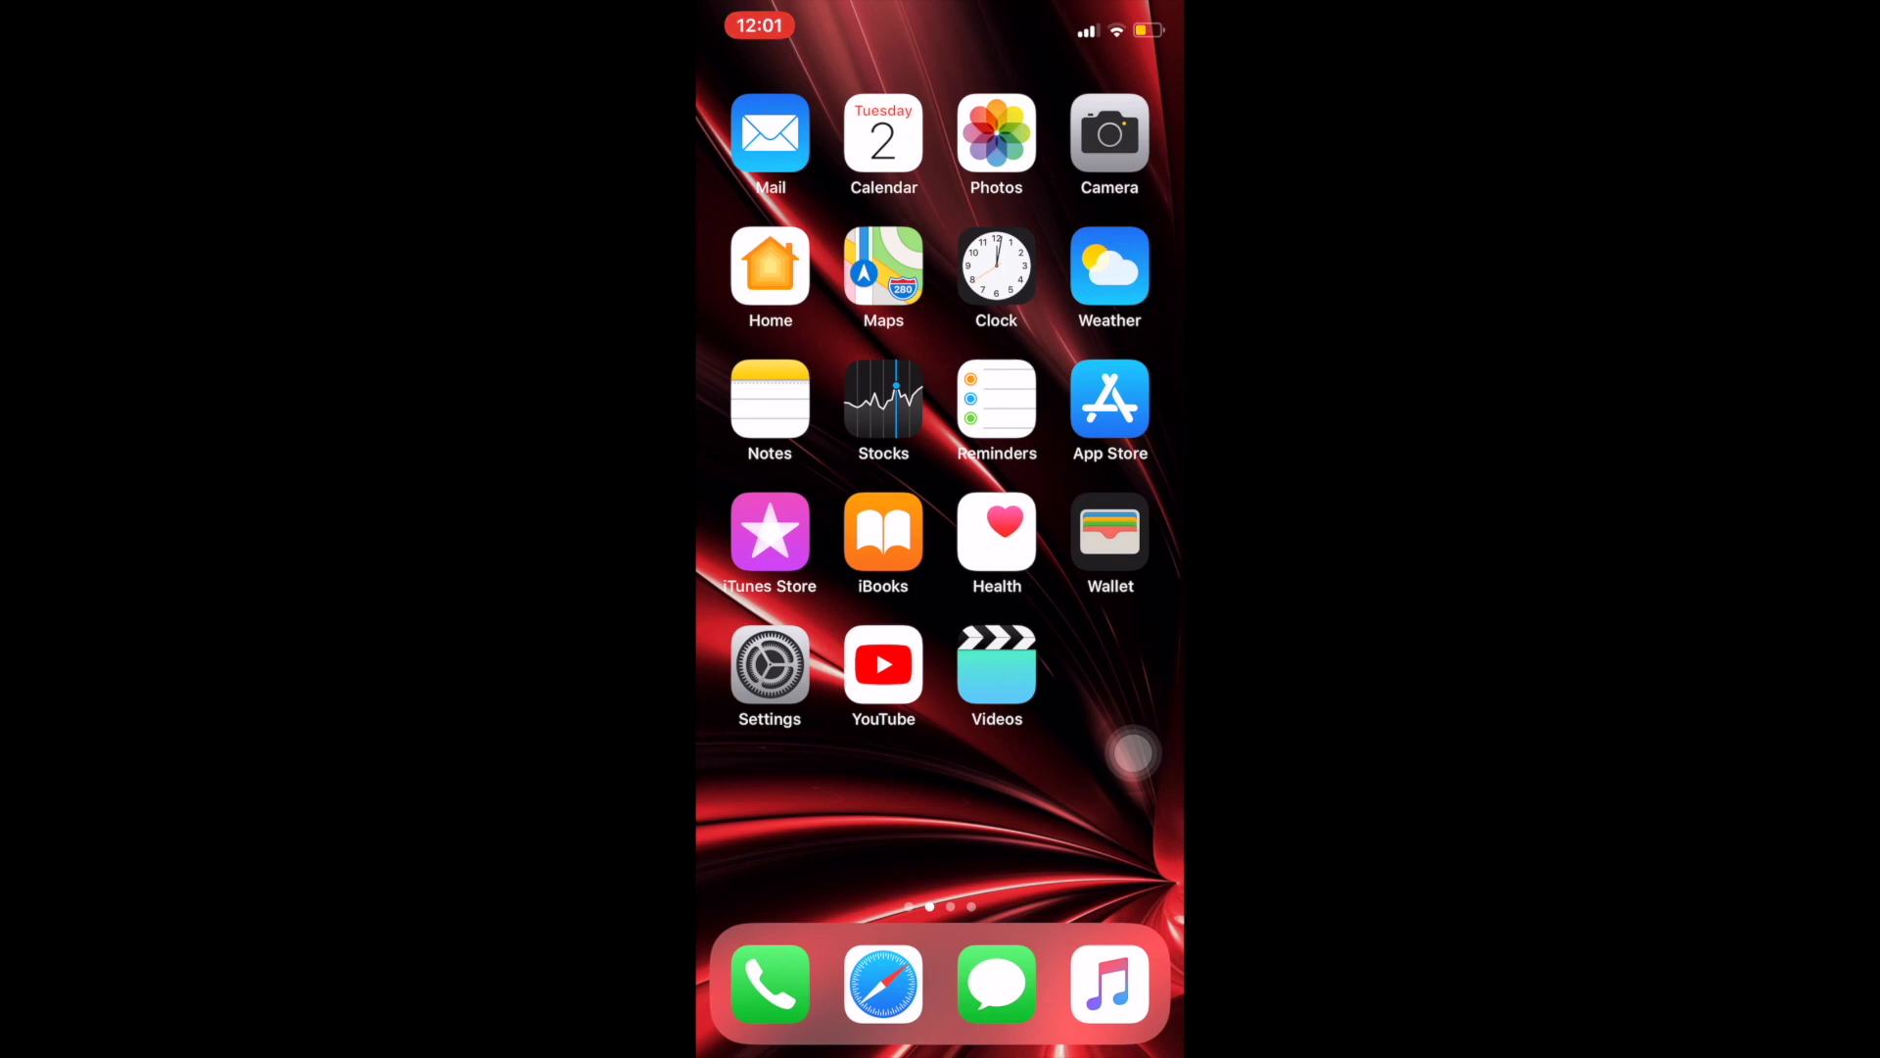
Enter and leave Home Screen icon-editing mode, then launch the Settings app
{"action": "left_click", "coordinate": [996, 669]}
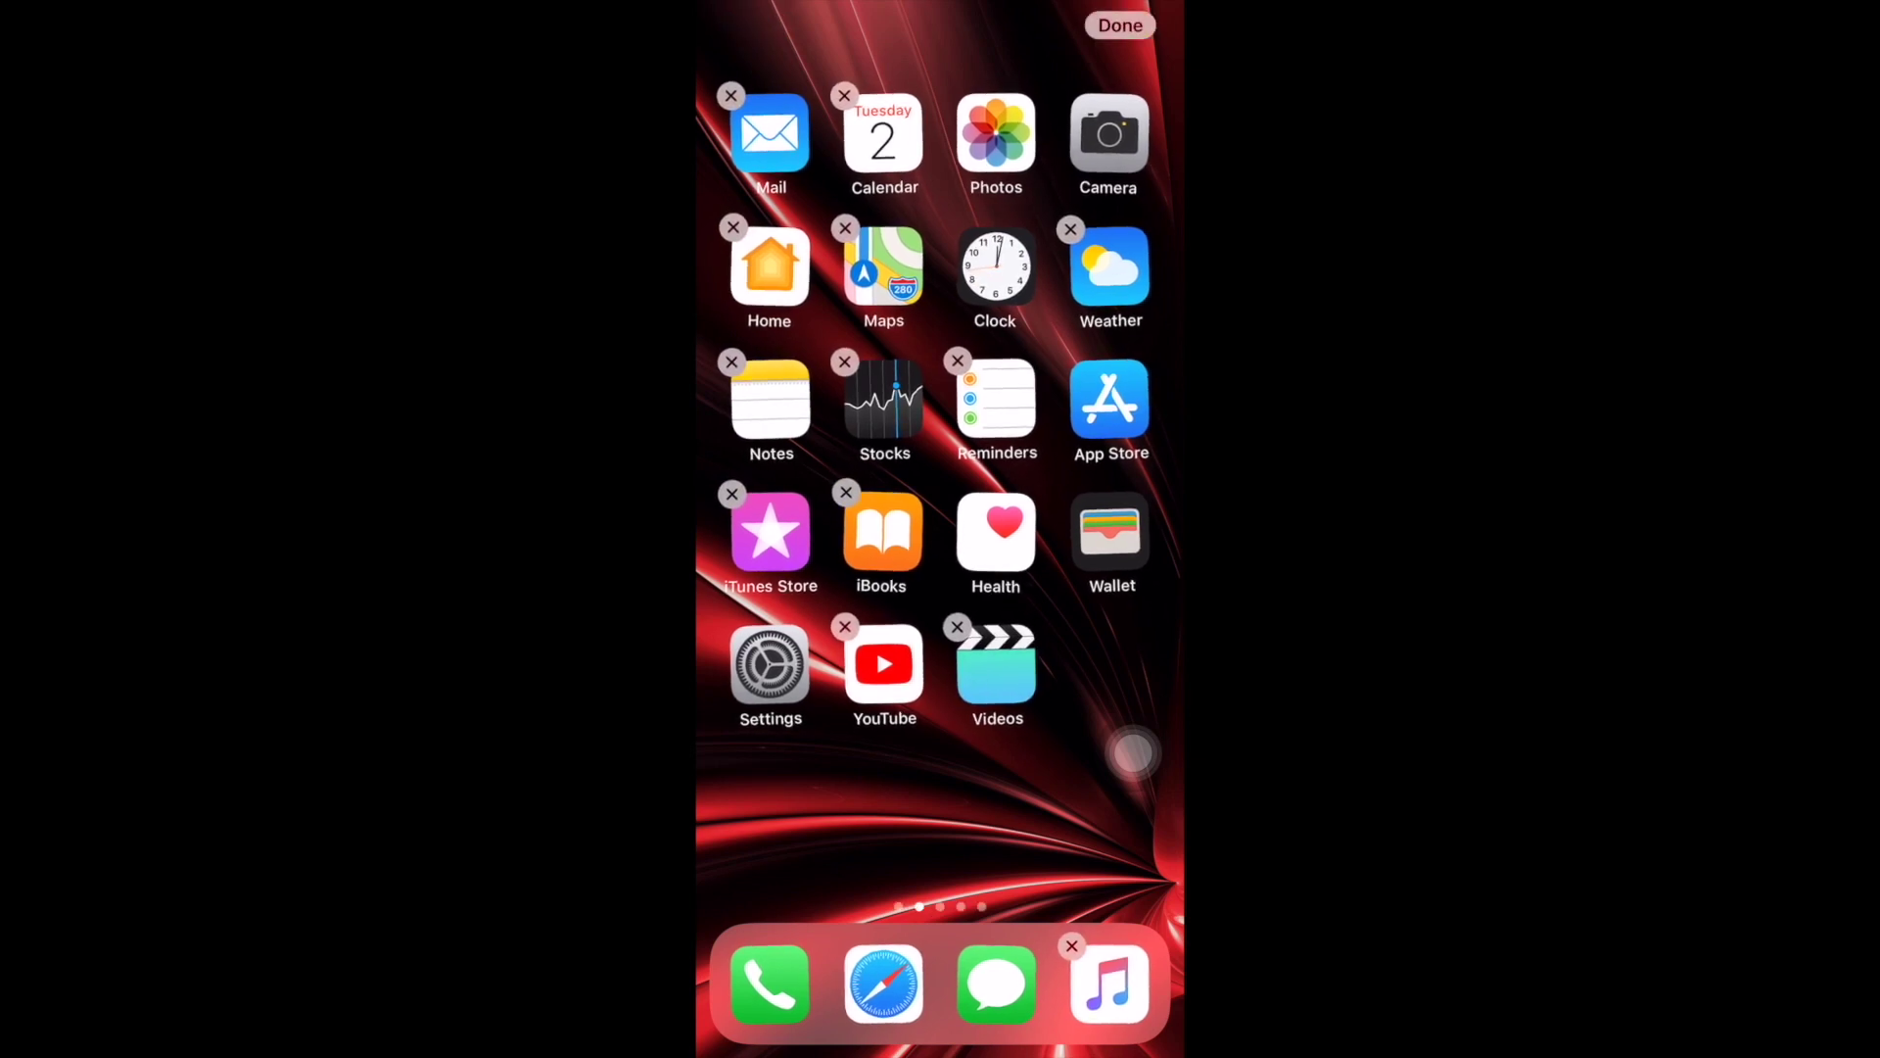
{"action": "left_click", "coordinate": [1122, 25]}
{"action": "left_click", "coordinate": [770, 400]}
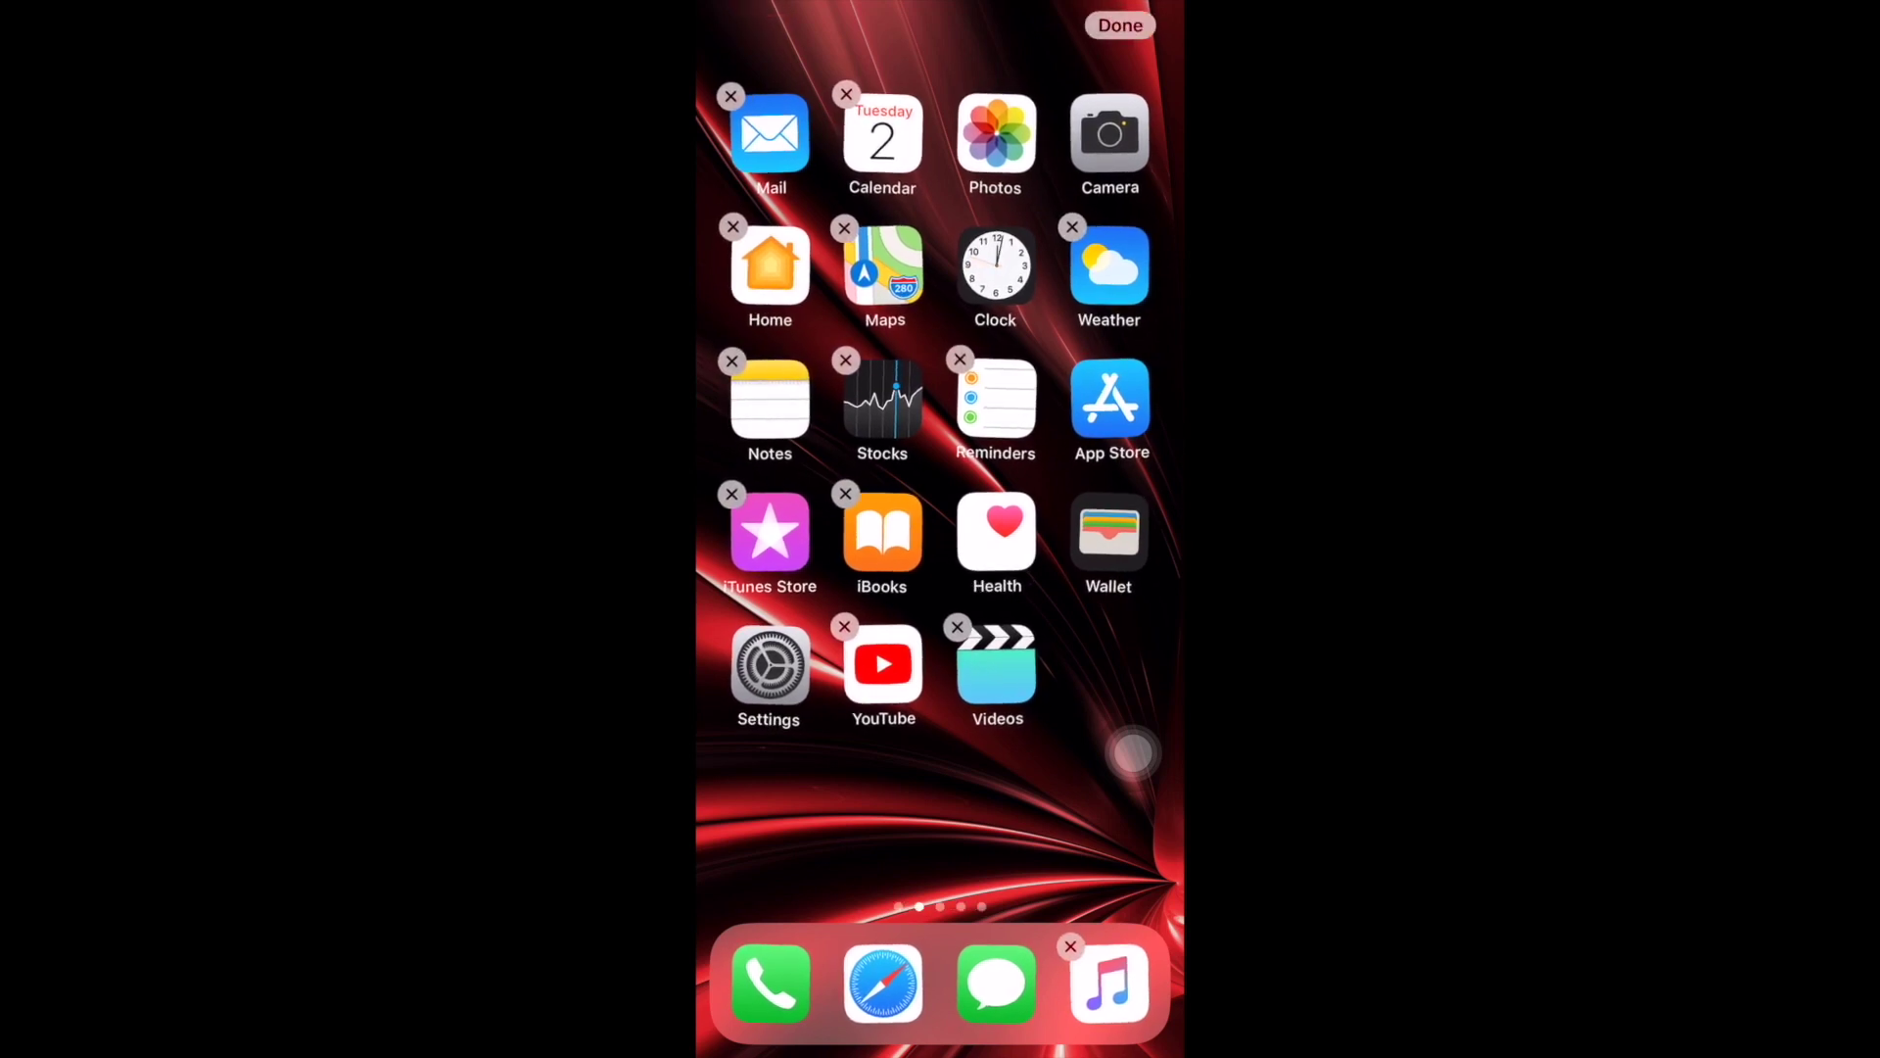
{"action": "left_click", "coordinate": [1121, 25]}
{"action": "left_click", "coordinate": [771, 665]}
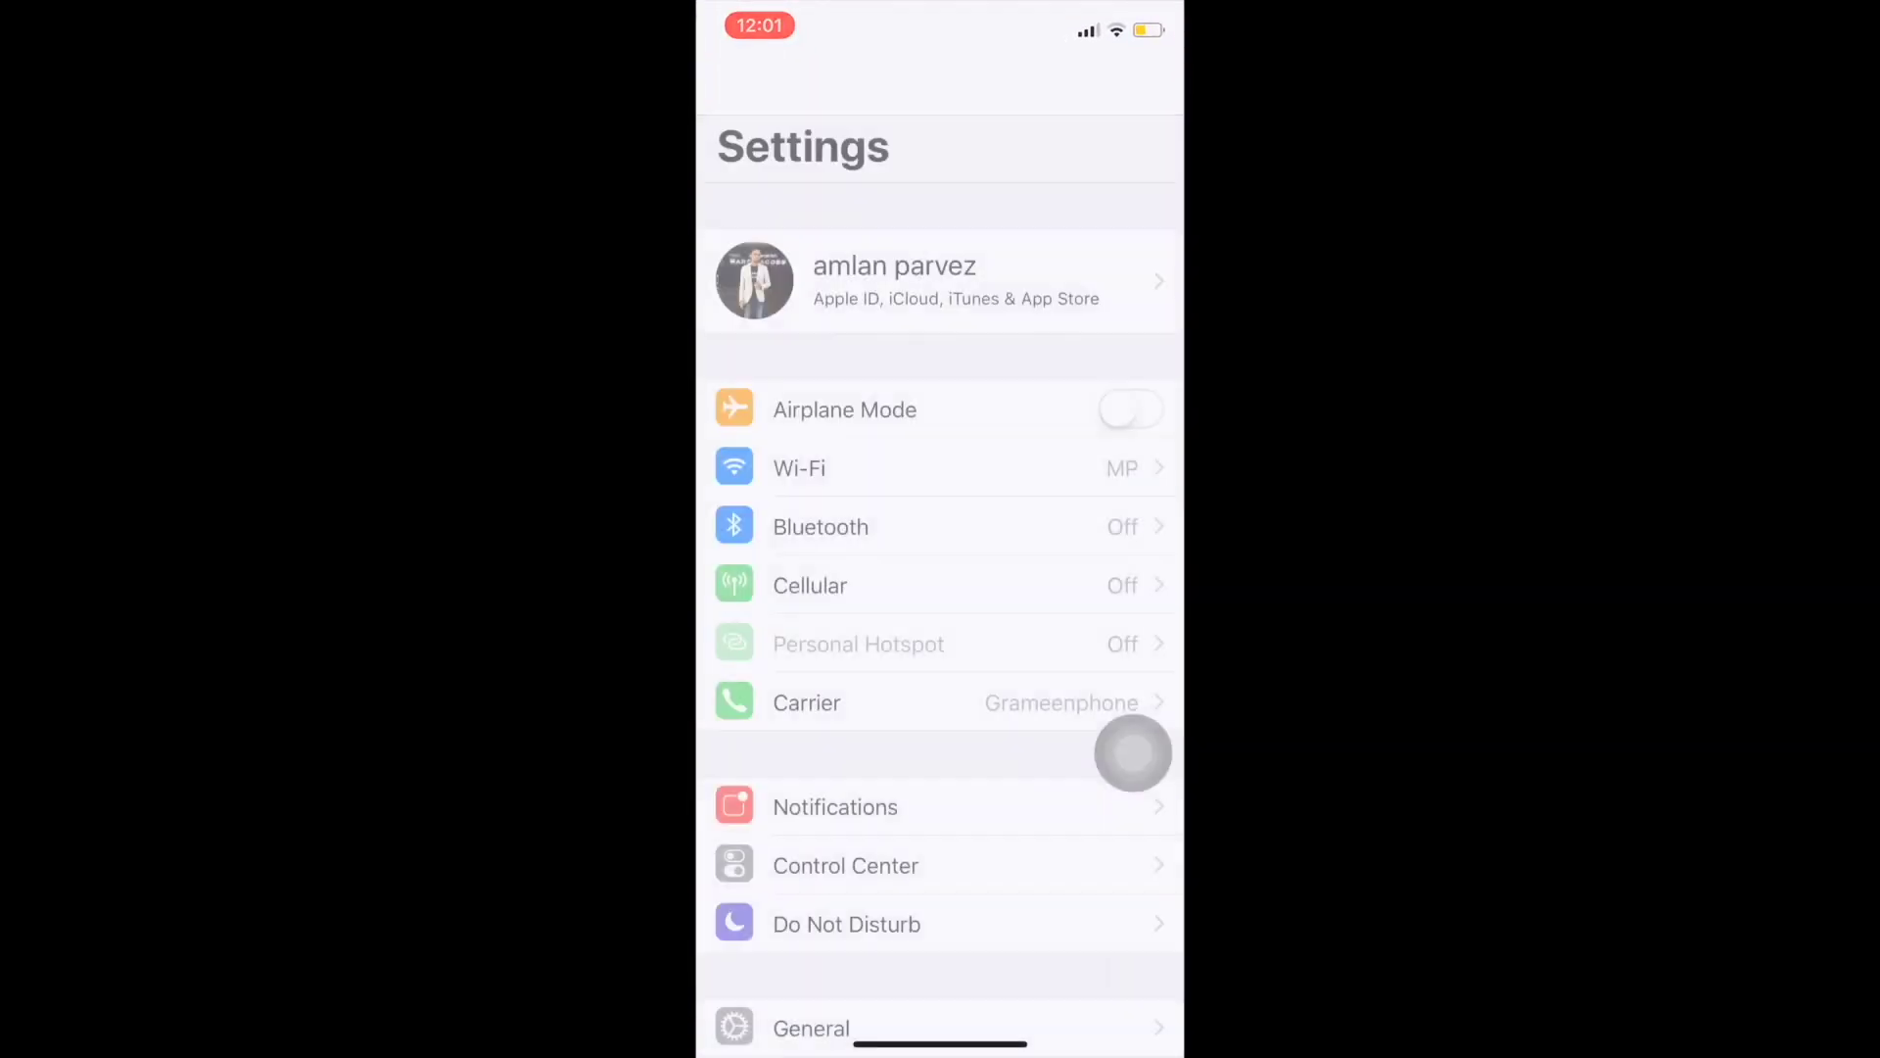
{"action": "scroll", "coordinate": [941, 588], "scroll_direction": "down", "scroll_amount": 5}
{"action": "scroll", "coordinate": [942, 587], "scroll_direction": "down", "scroll_amount": 2}
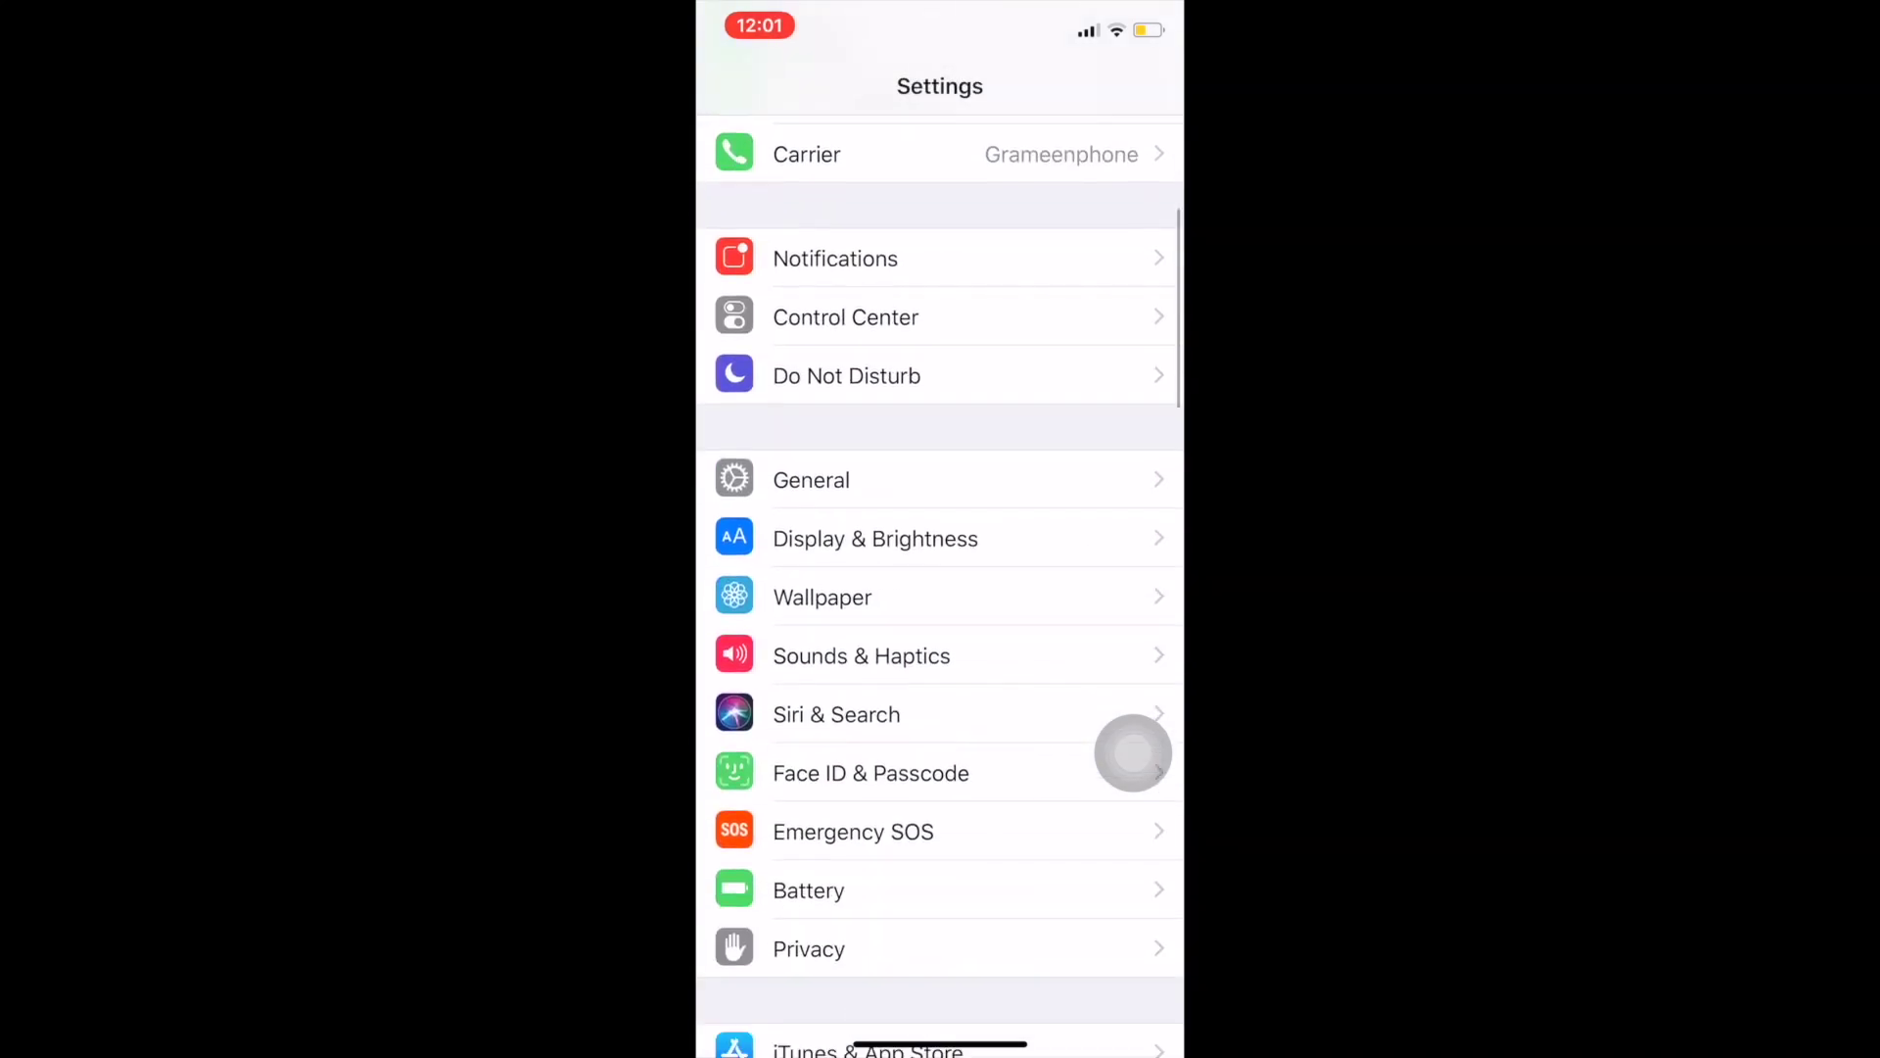
Go to General > Accessibility > 3D Touch in Settings
{"action": "left_click", "coordinate": [812, 462]}
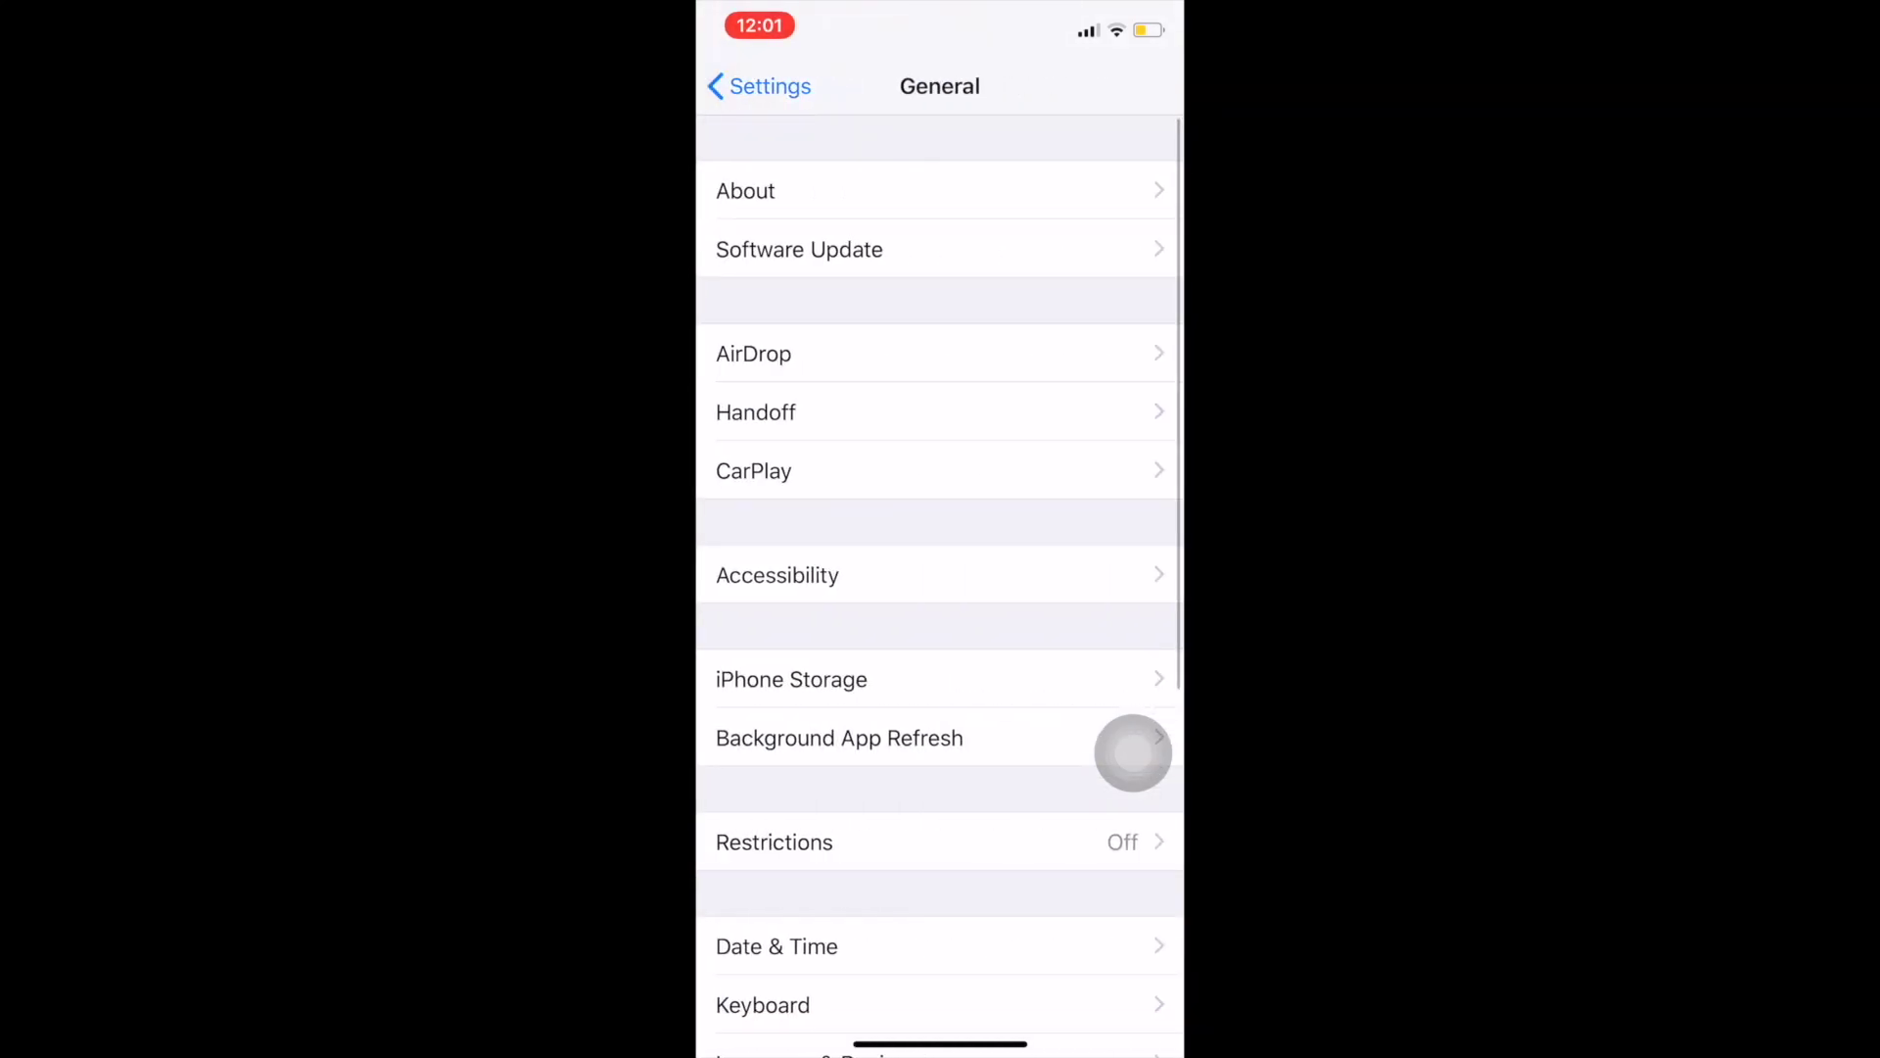
{"action": "scroll", "coordinate": [940, 587], "scroll_direction": "down", "scroll_amount": 3}
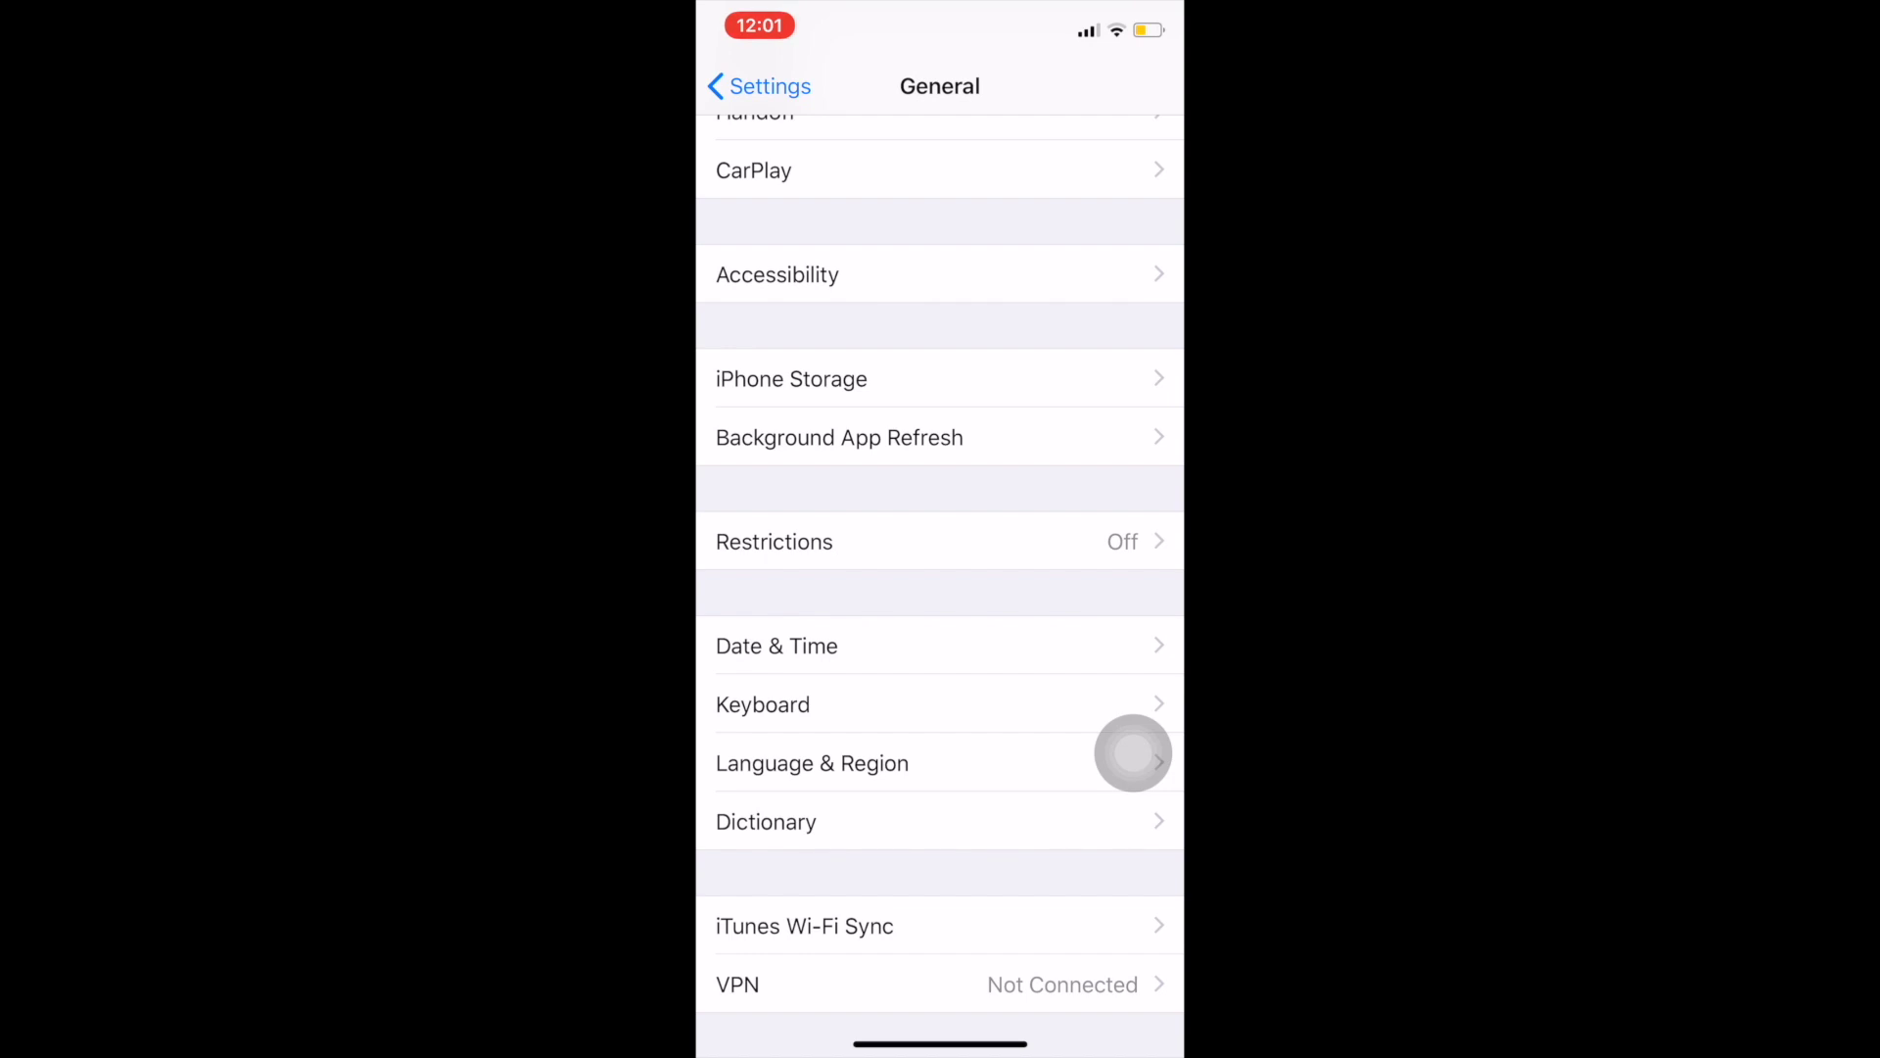
{"action": "scroll", "coordinate": [941, 589], "scroll_direction": "down", "scroll_amount": 1}
{"action": "scroll", "coordinate": [941, 588], "scroll_direction": "up", "scroll_amount": 1}
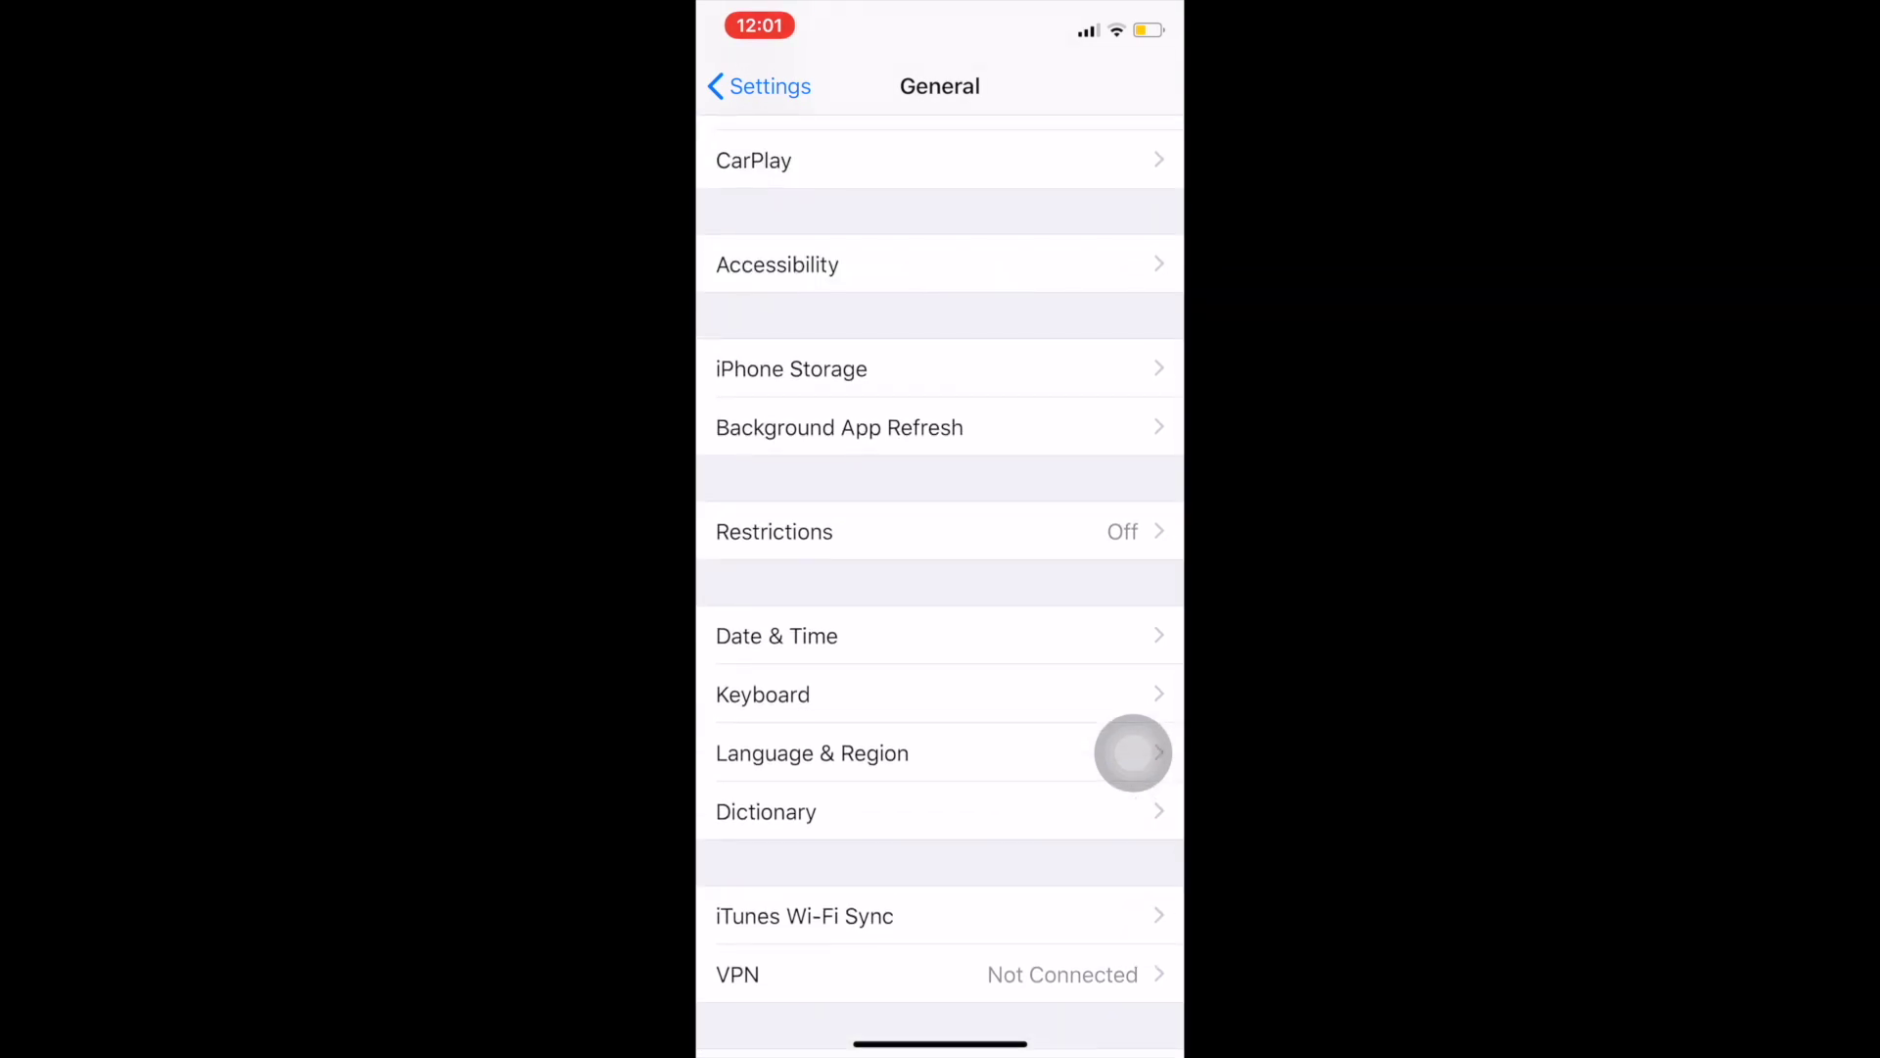
{"action": "left_click", "coordinate": [778, 264]}
{"action": "scroll", "coordinate": [941, 588], "scroll_direction": "down", "scroll_amount": 3}
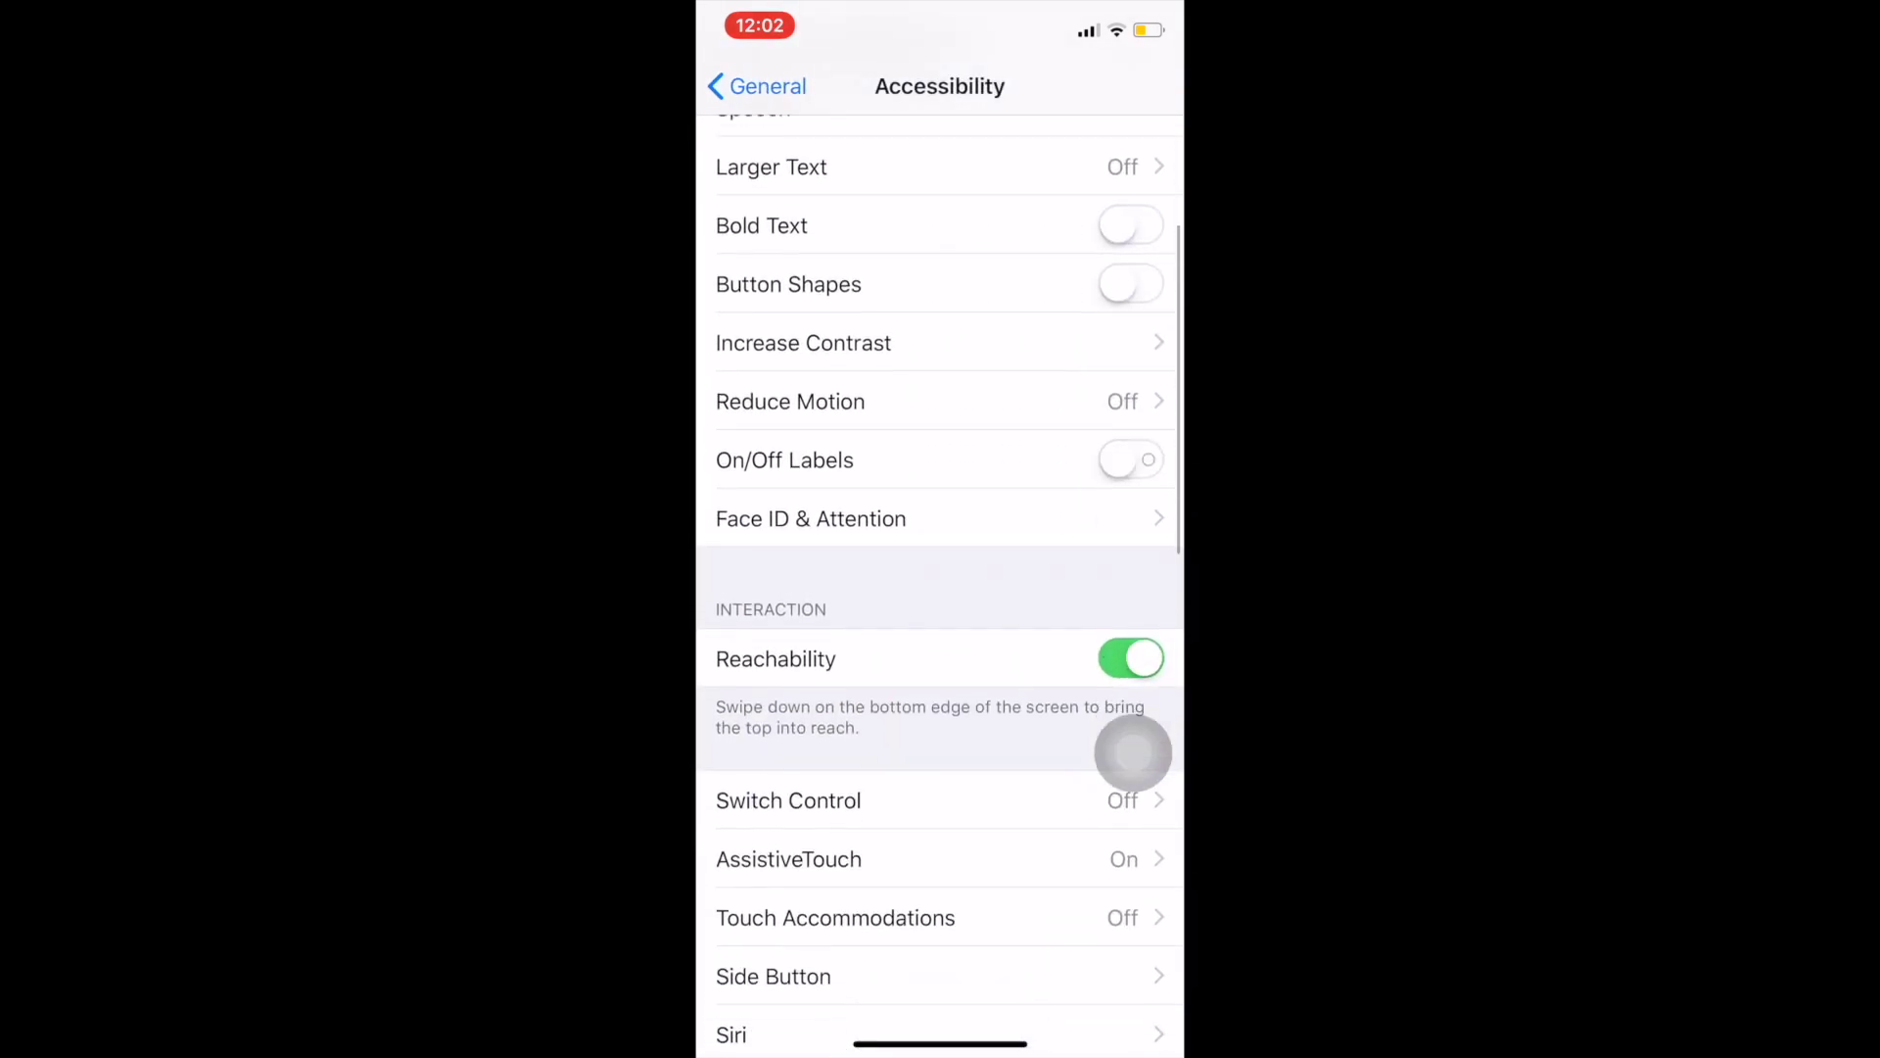
{"action": "scroll", "coordinate": [940, 589], "scroll_direction": "down", "scroll_amount": 3}
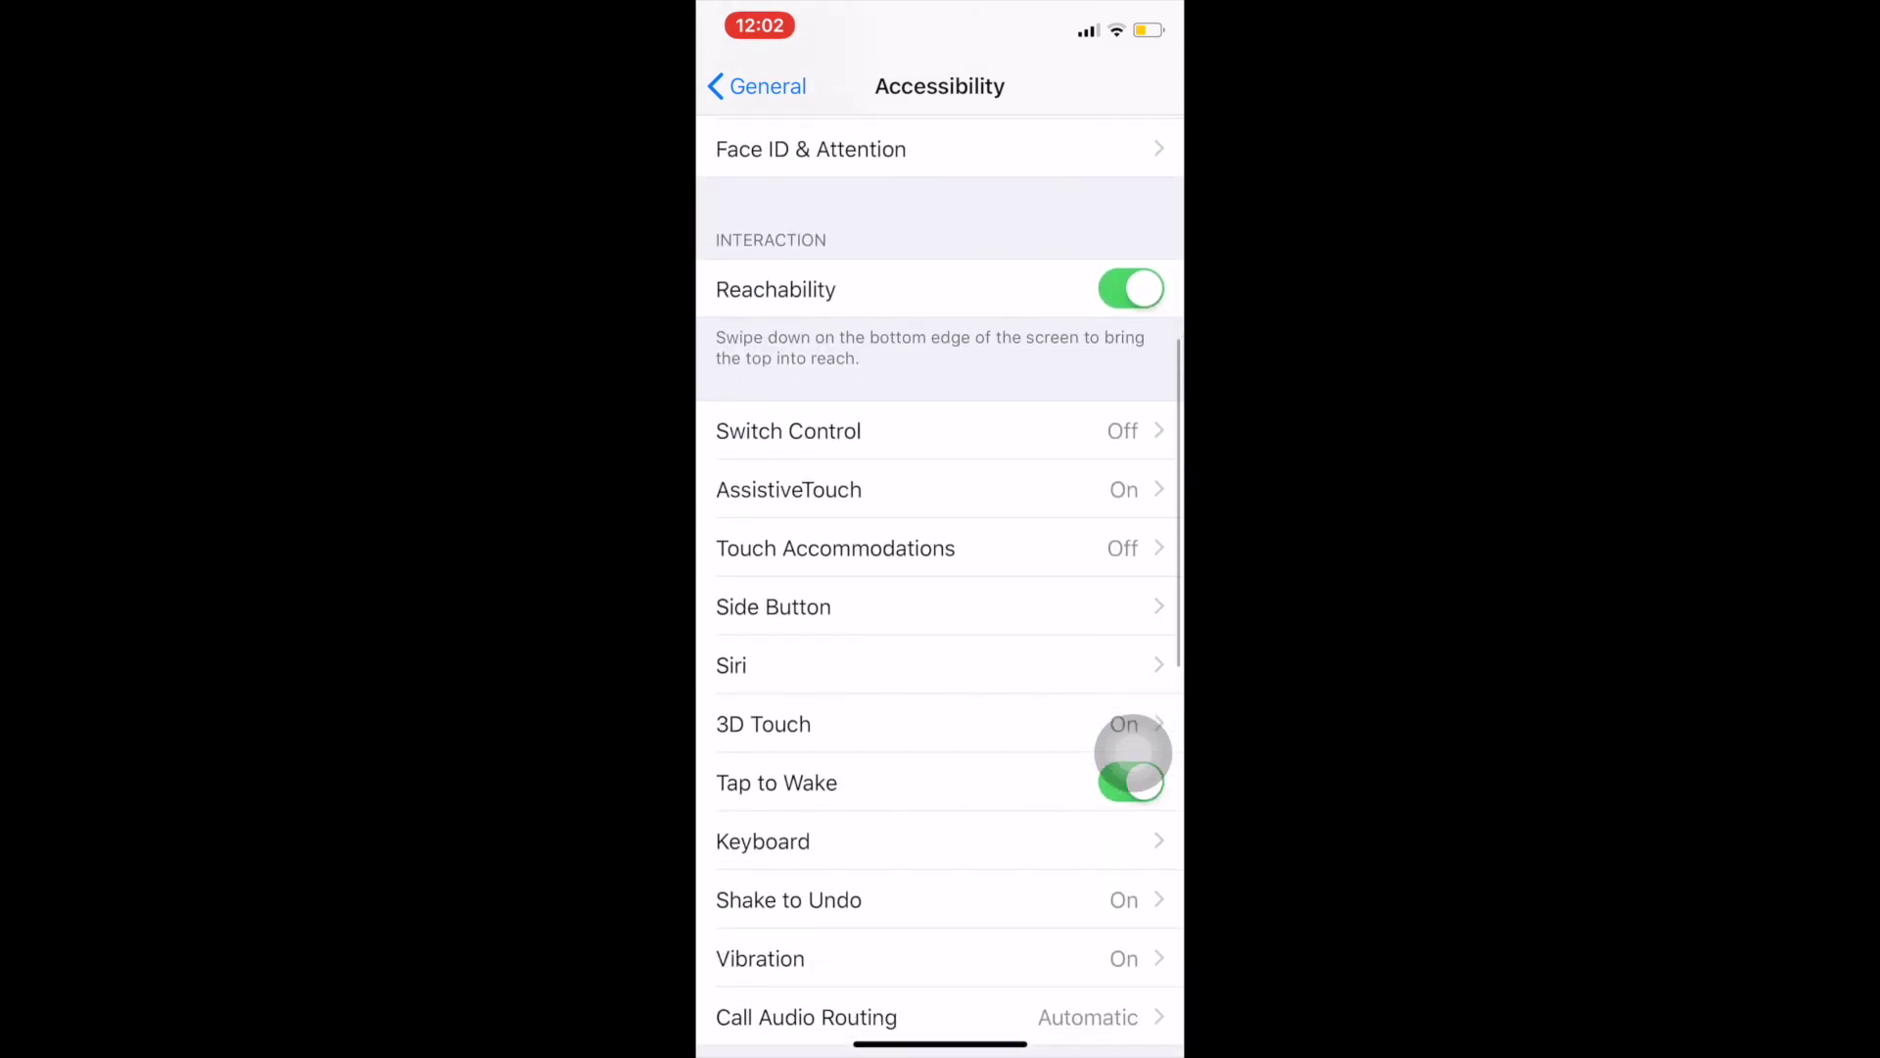
{"action": "scroll", "coordinate": [941, 588], "scroll_direction": "down", "scroll_amount": 1}
{"action": "left_click", "coordinate": [764, 606]}
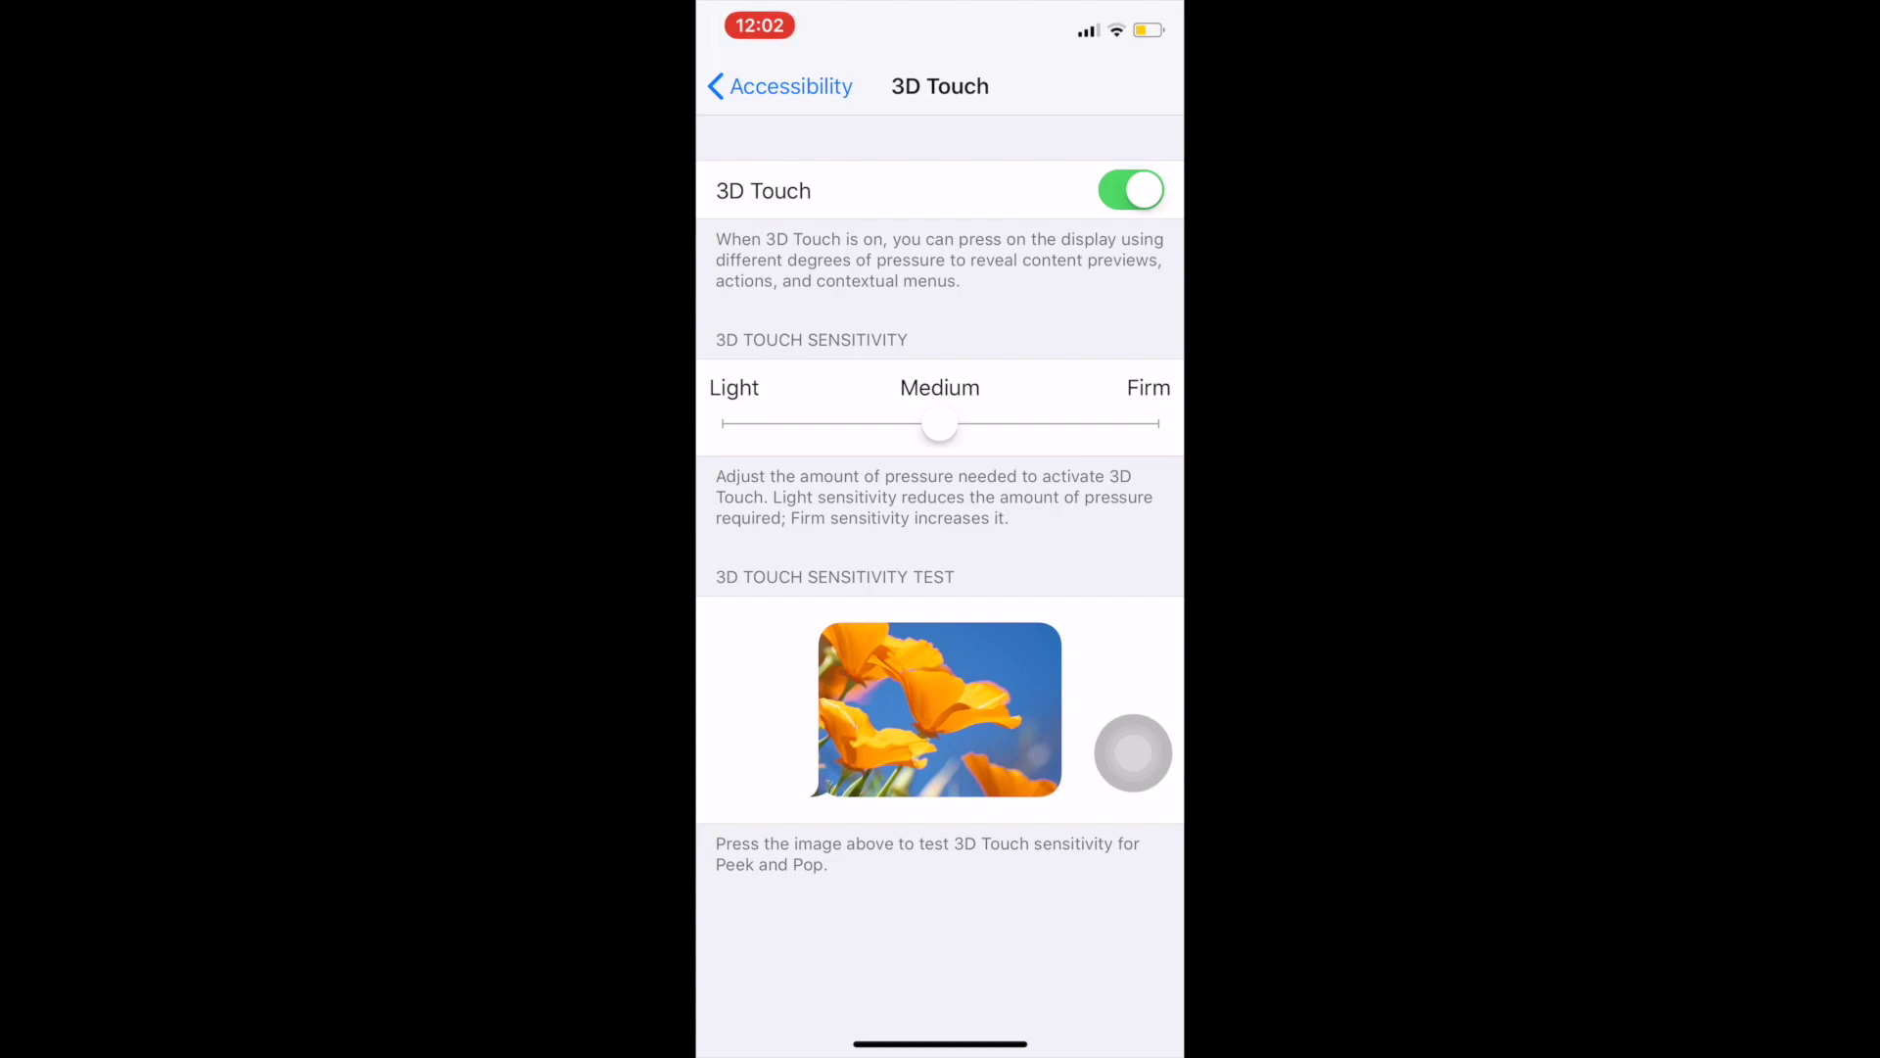
Test 3D Touch on the sample image, then return to the Home Screen
{"action": "left_click", "coordinate": [941, 710]}
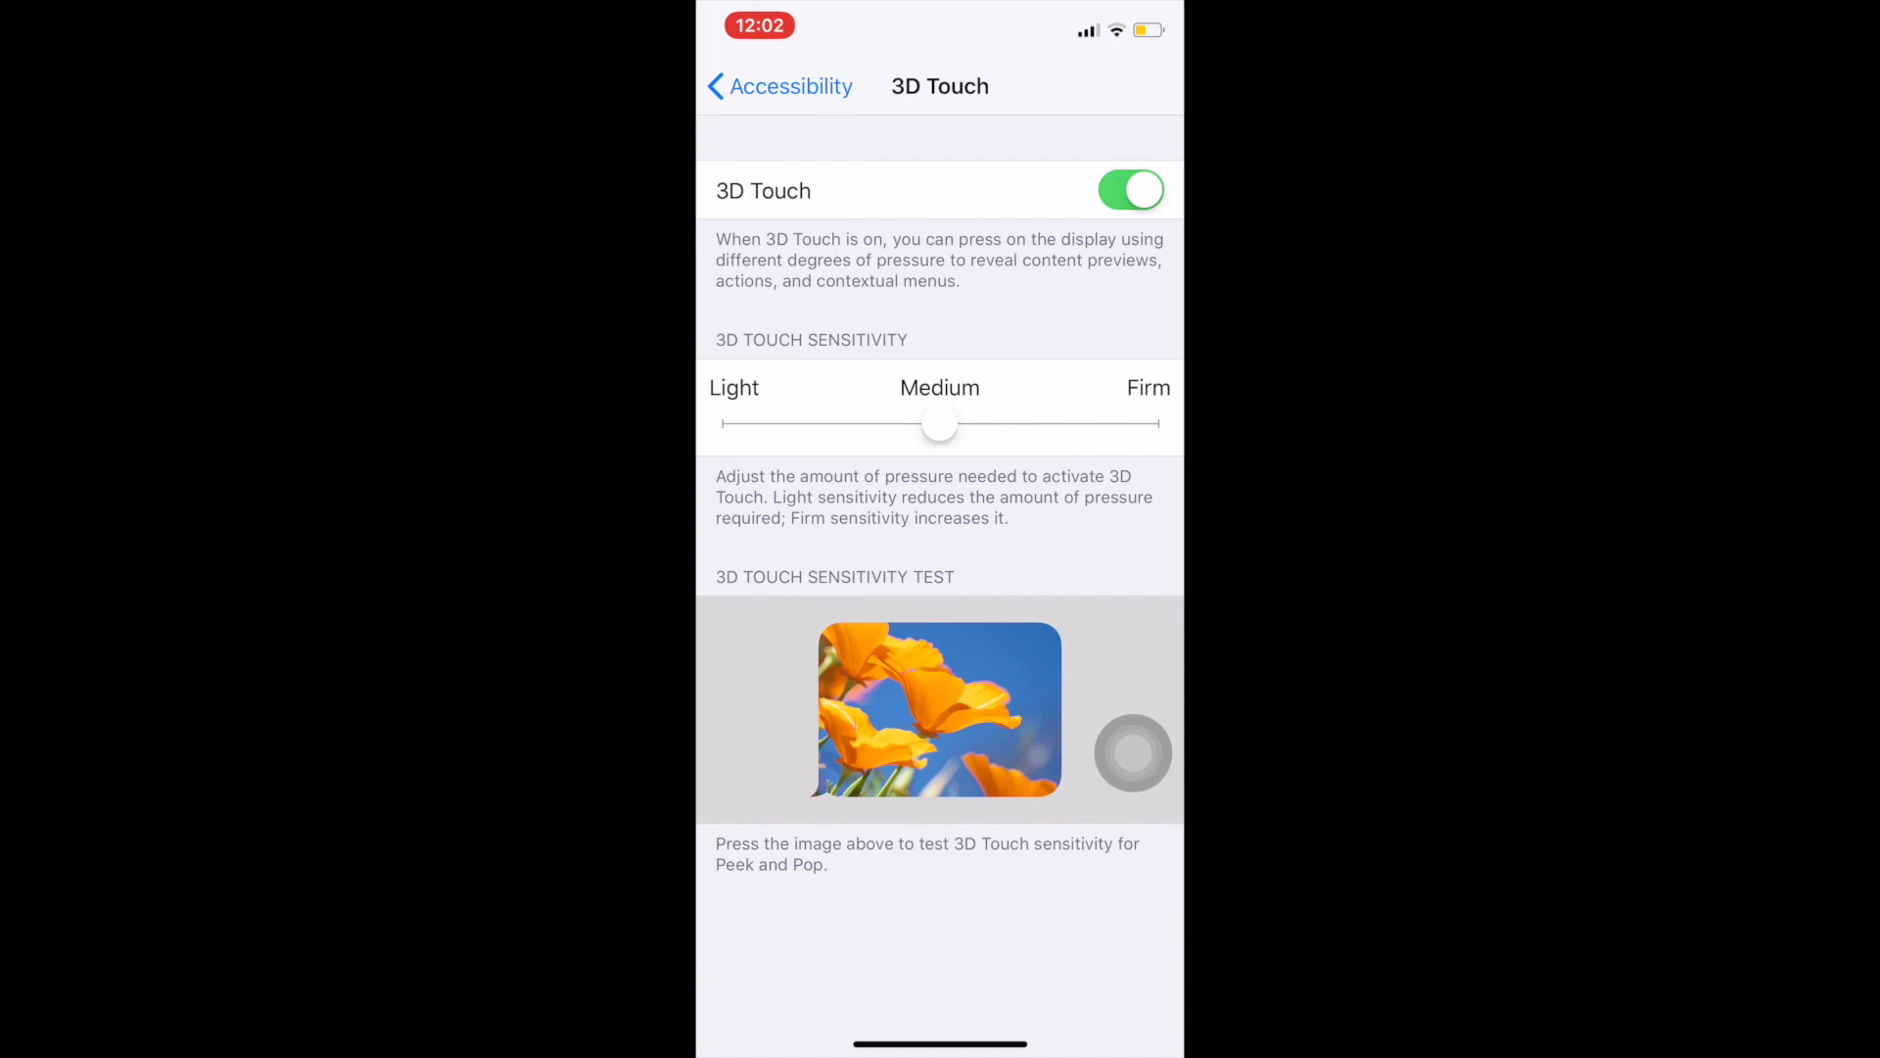
{"action": "left_click", "coordinate": [1134, 752]}
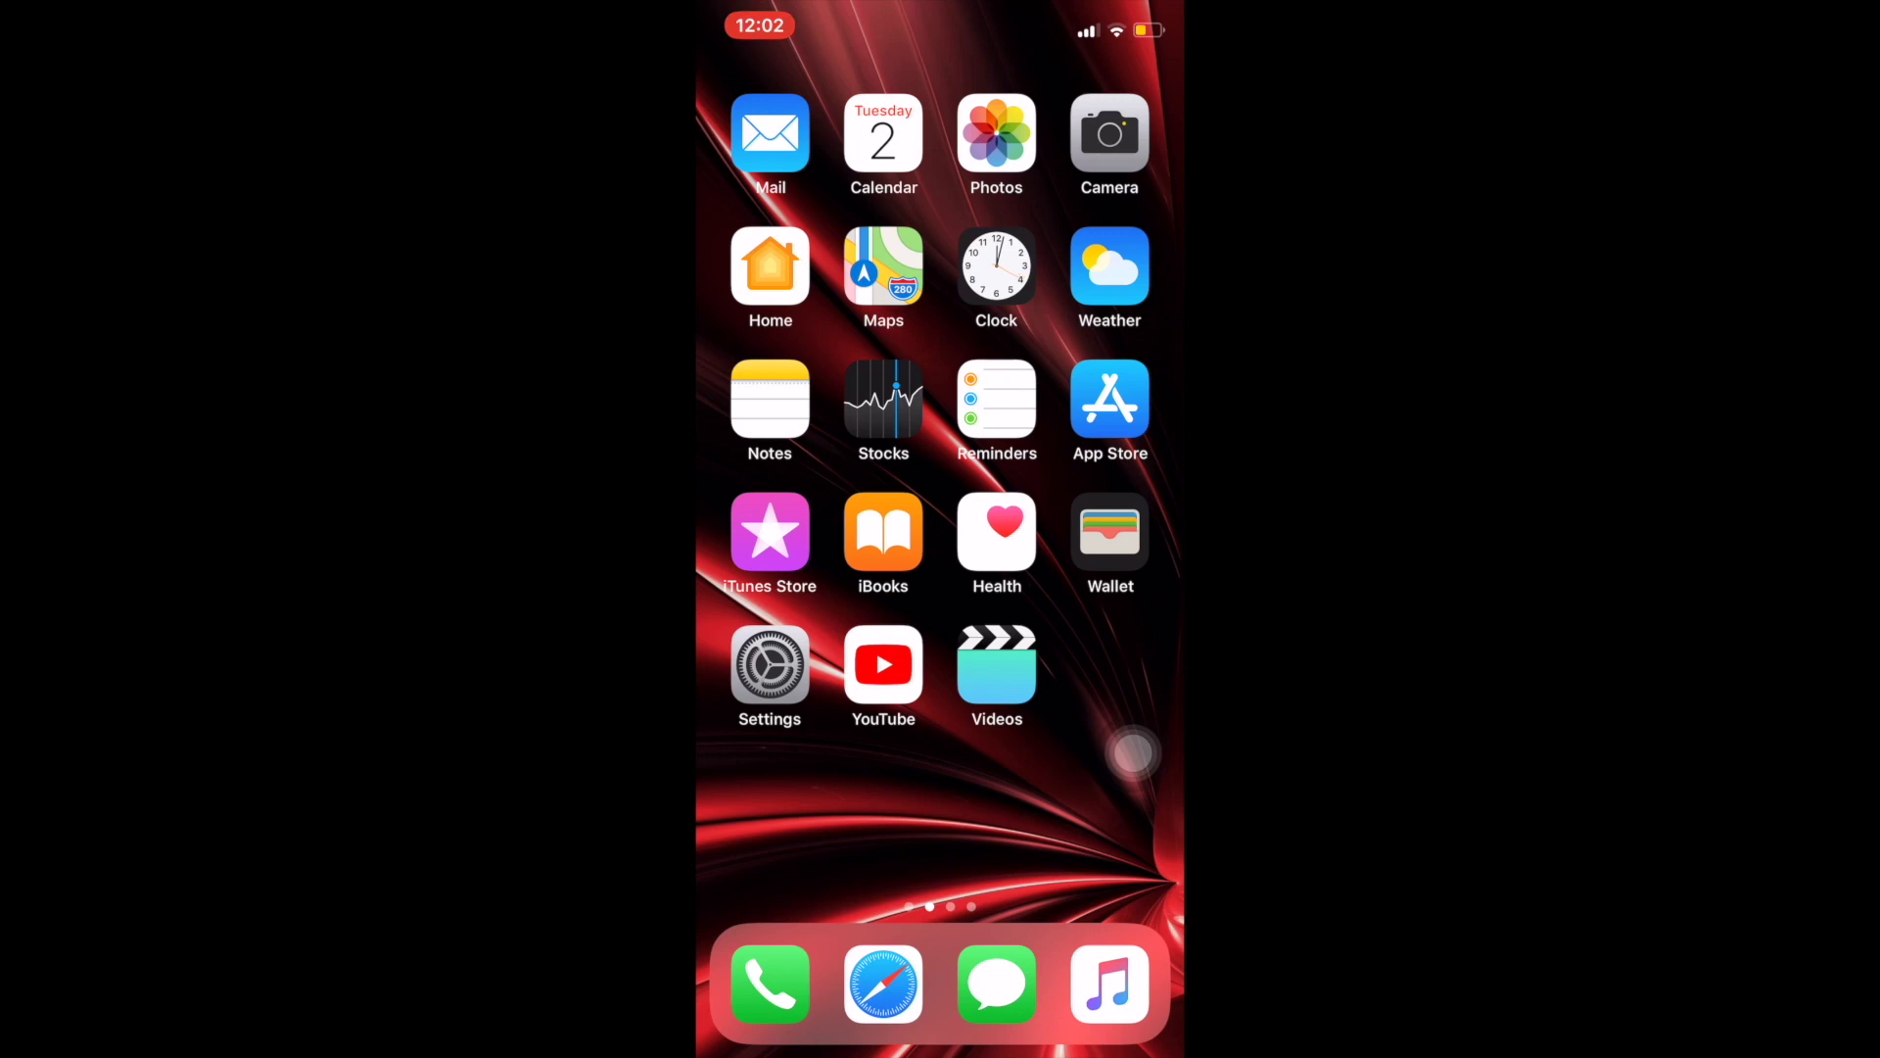
Toggle icon-editing mode on and off a few times while moving to the second Home Screen page
{"action": "left_click", "coordinate": [996, 664]}
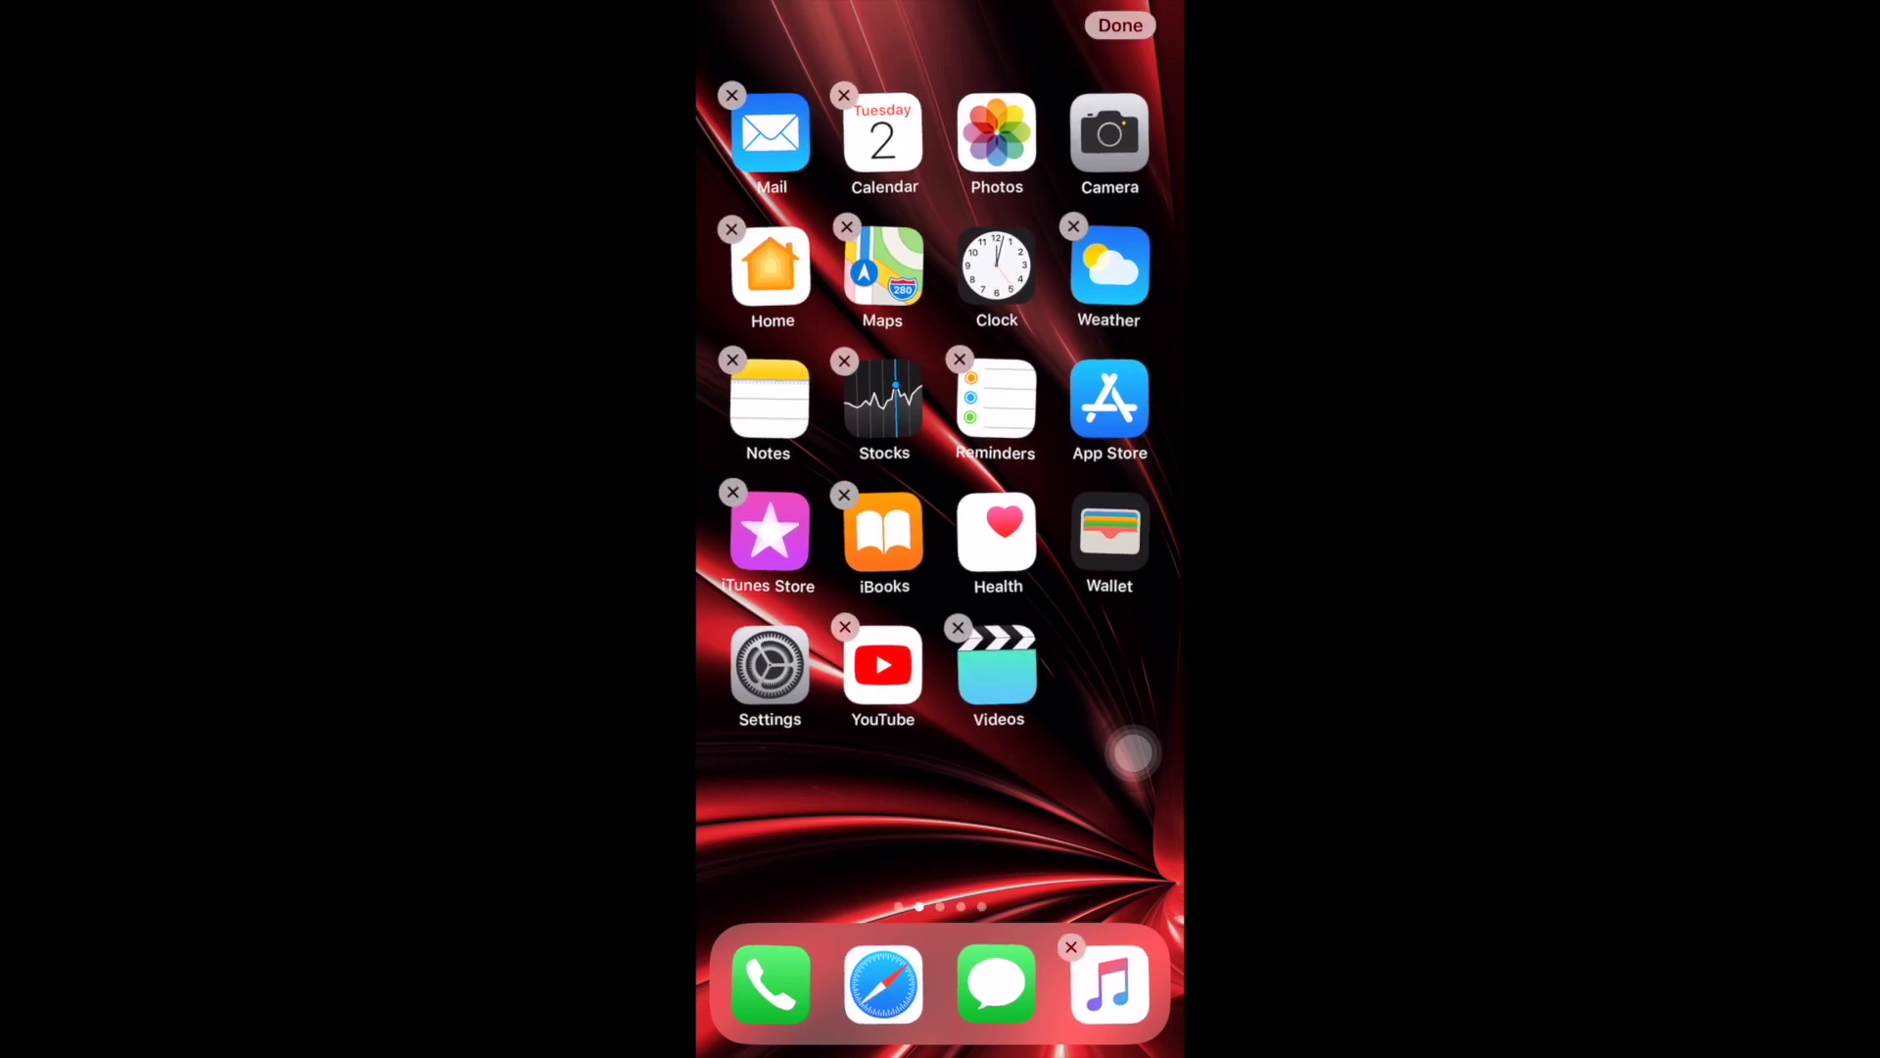
{"action": "left_click", "coordinate": [1132, 753]}
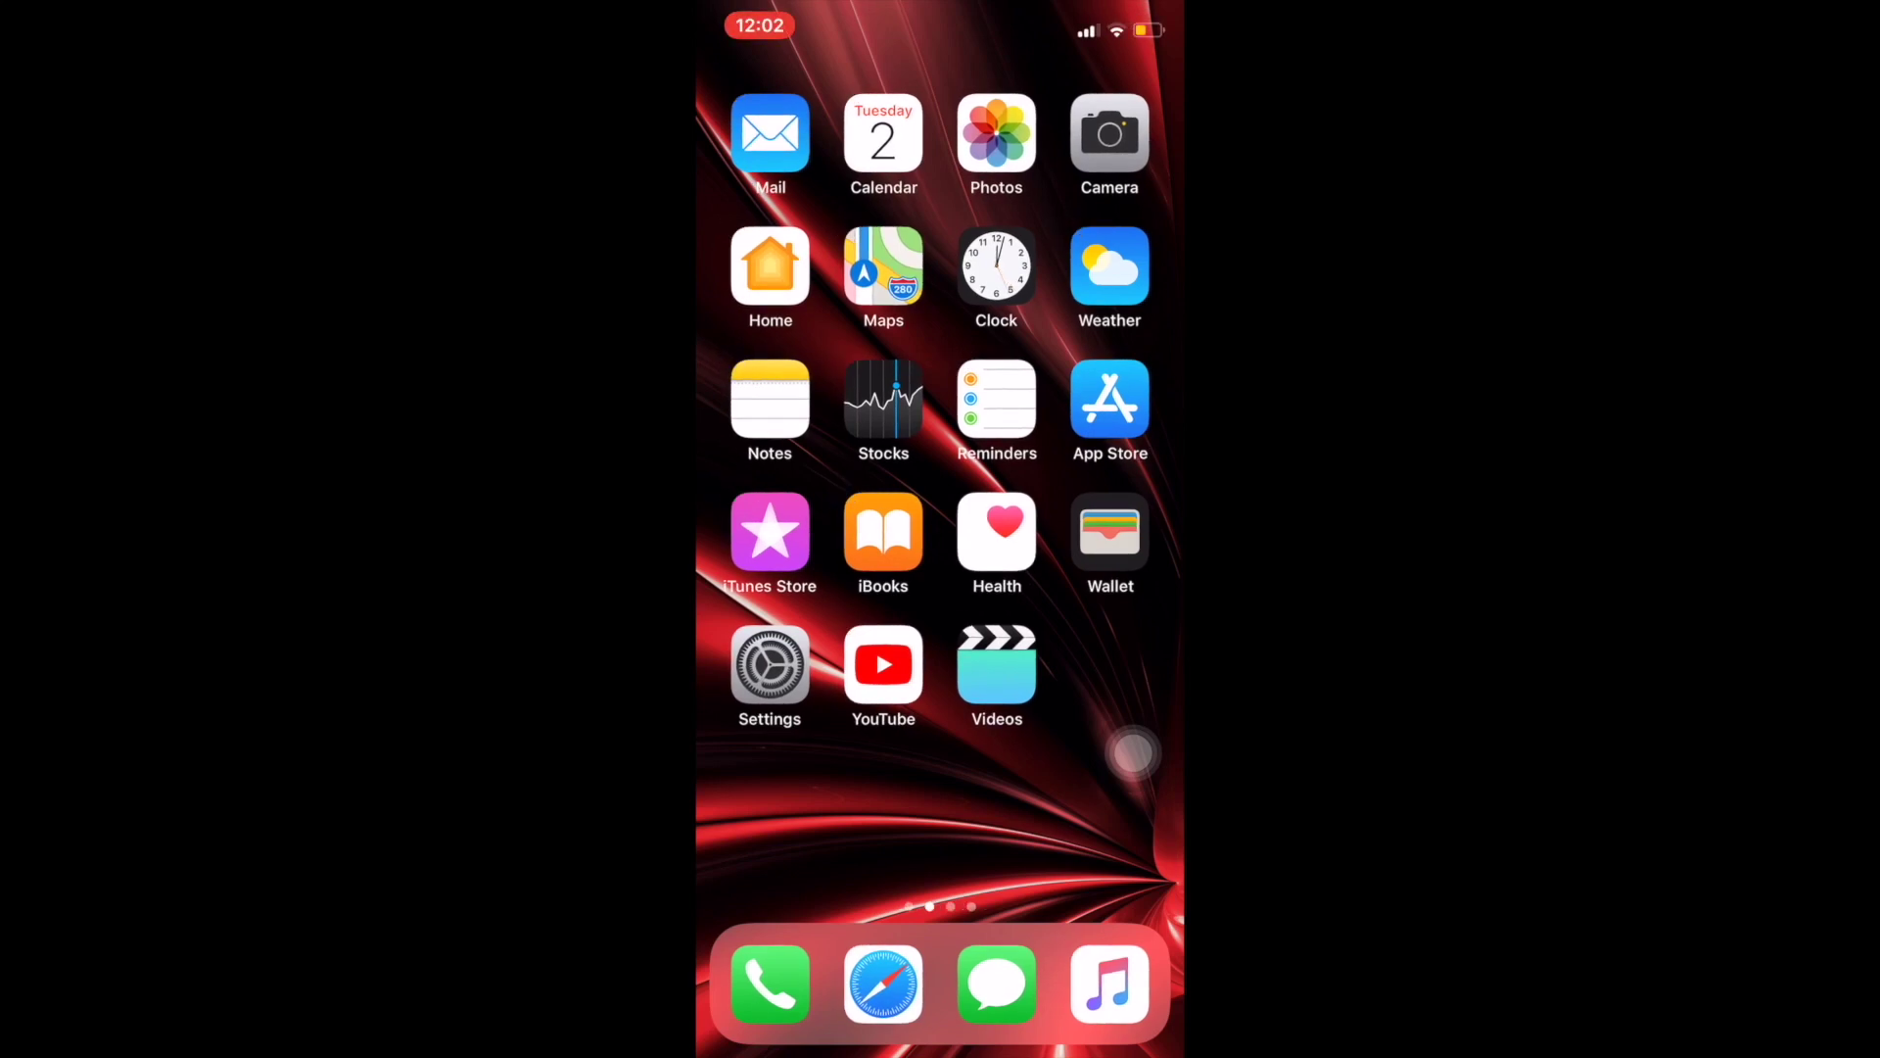
{"action": "left_click_drag", "start_coordinate": [1087, 809], "coordinate": [764, 808]}
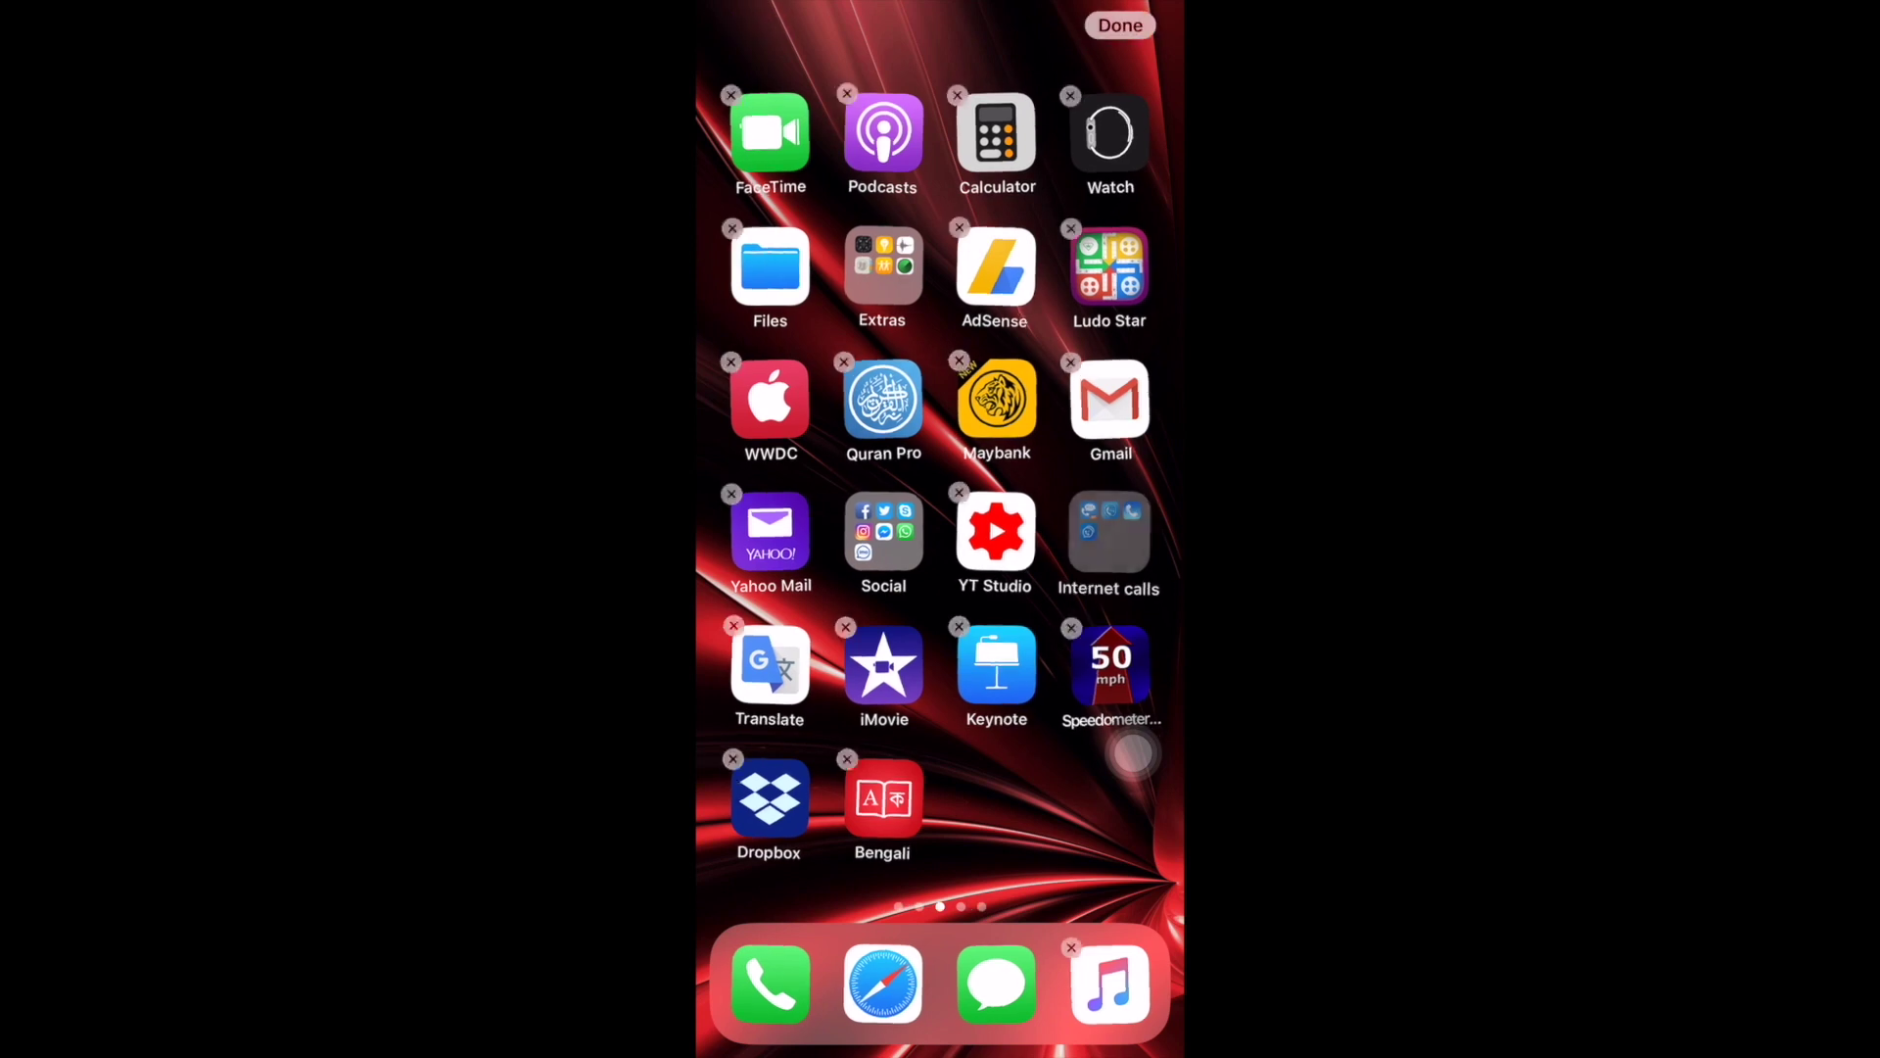
{"action": "left_click", "coordinate": [1131, 754]}
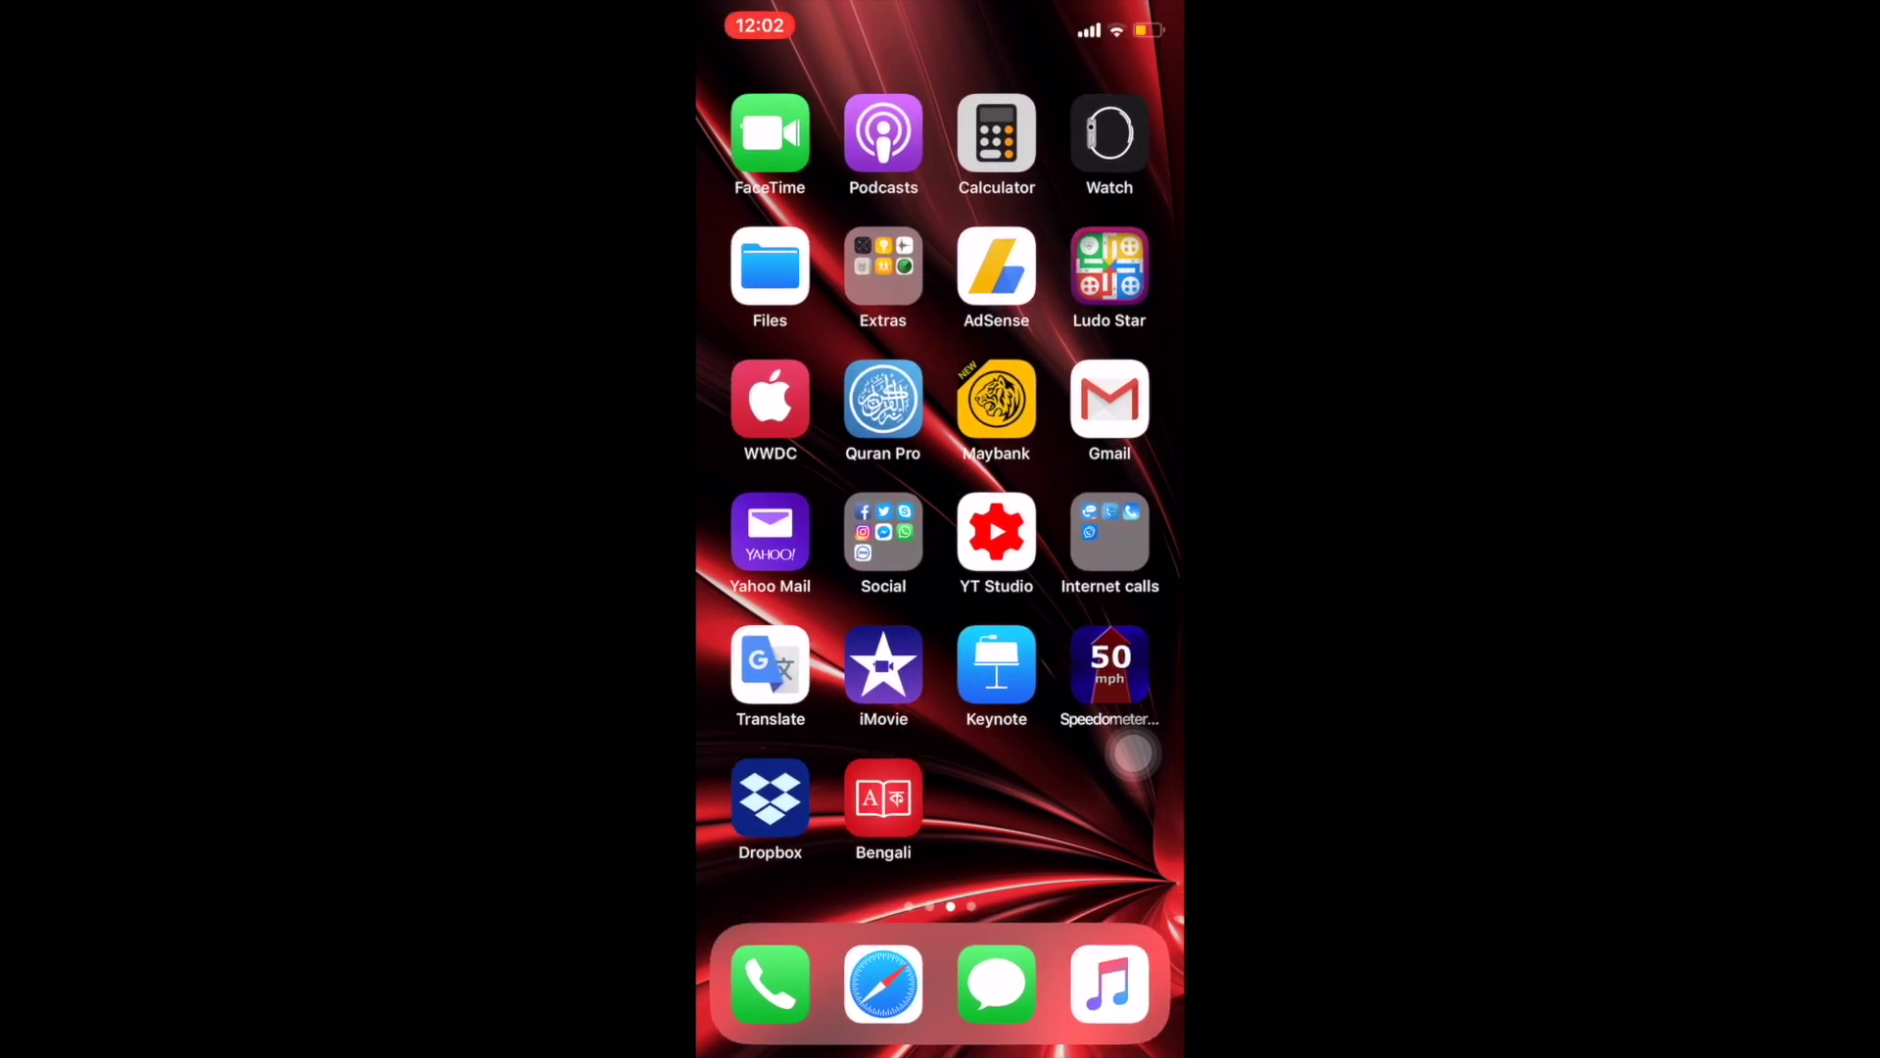
{"action": "left_click_drag", "start_coordinate": [997, 396], "coordinate": [997, 397]}
{"action": "left_click", "coordinate": [1131, 754]}
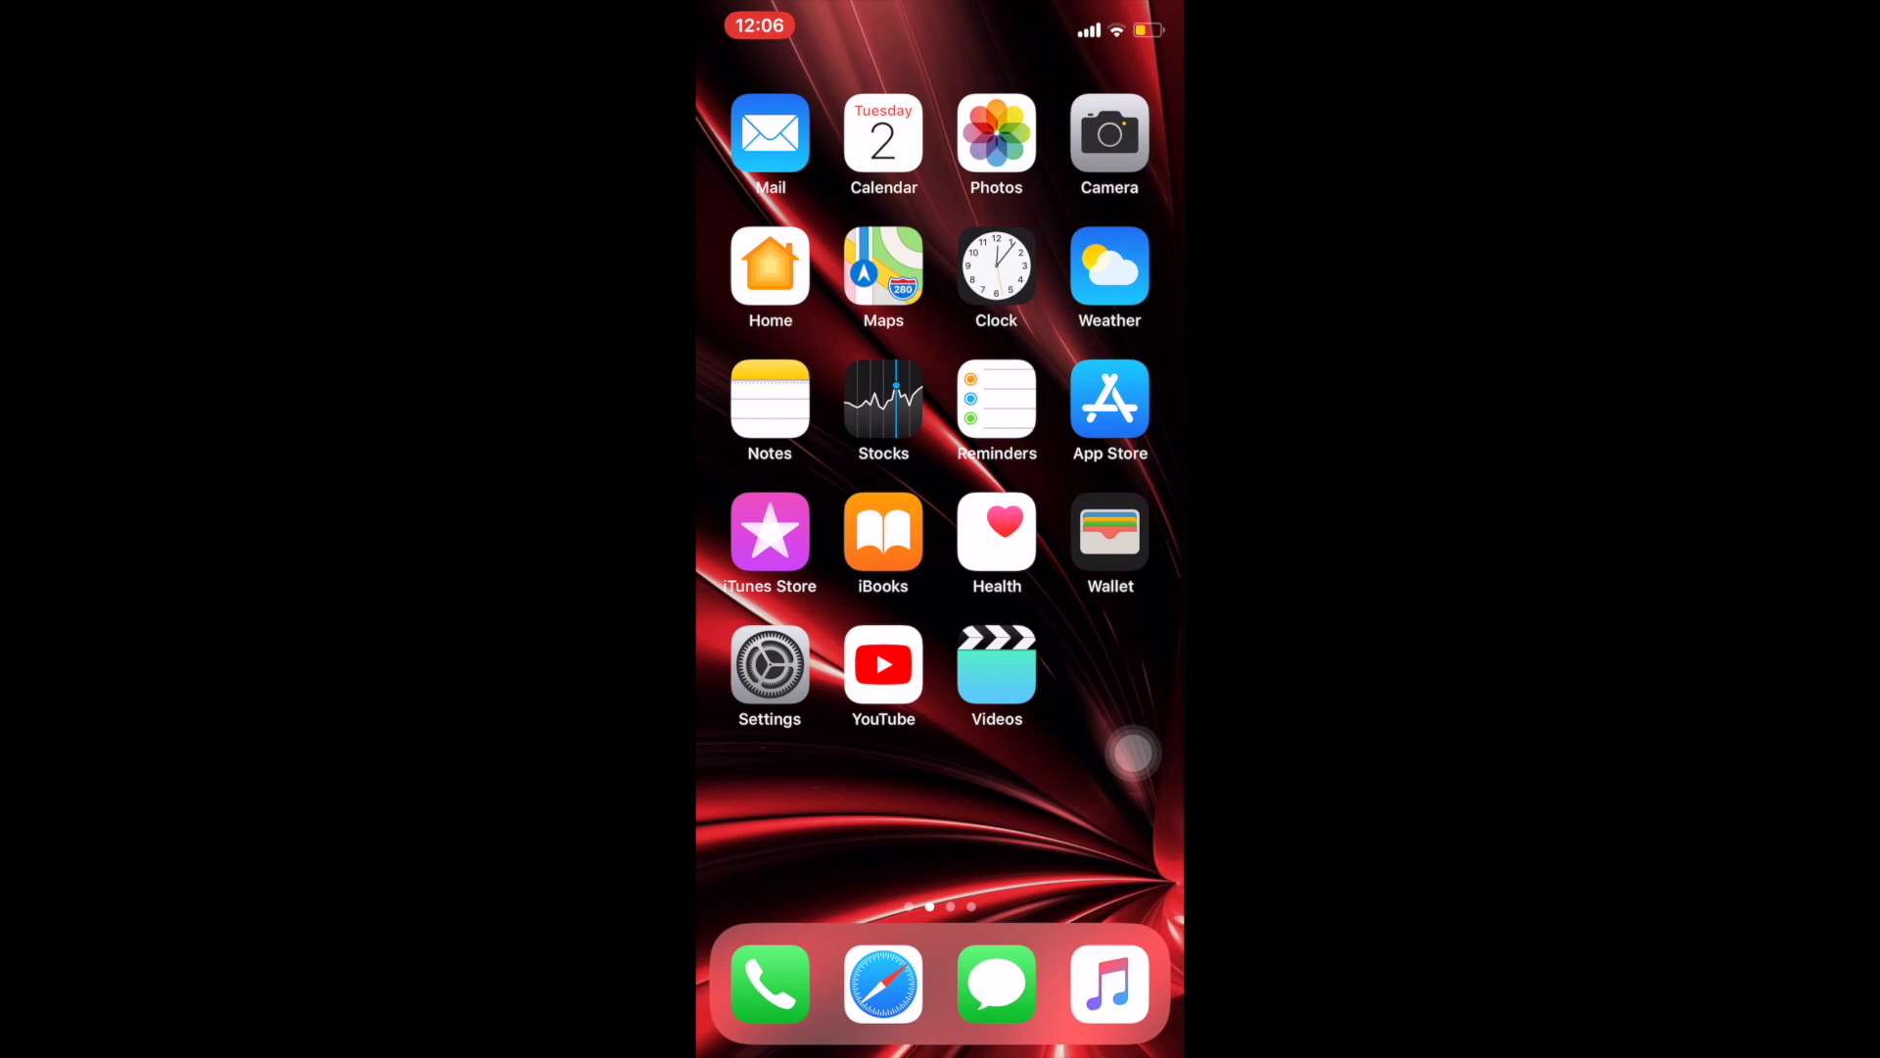
Swipe to the page with the Games folder, then open and close the folder
{"action": "left_click_drag", "start_coordinate": [1058, 589], "coordinate": [764, 588]}
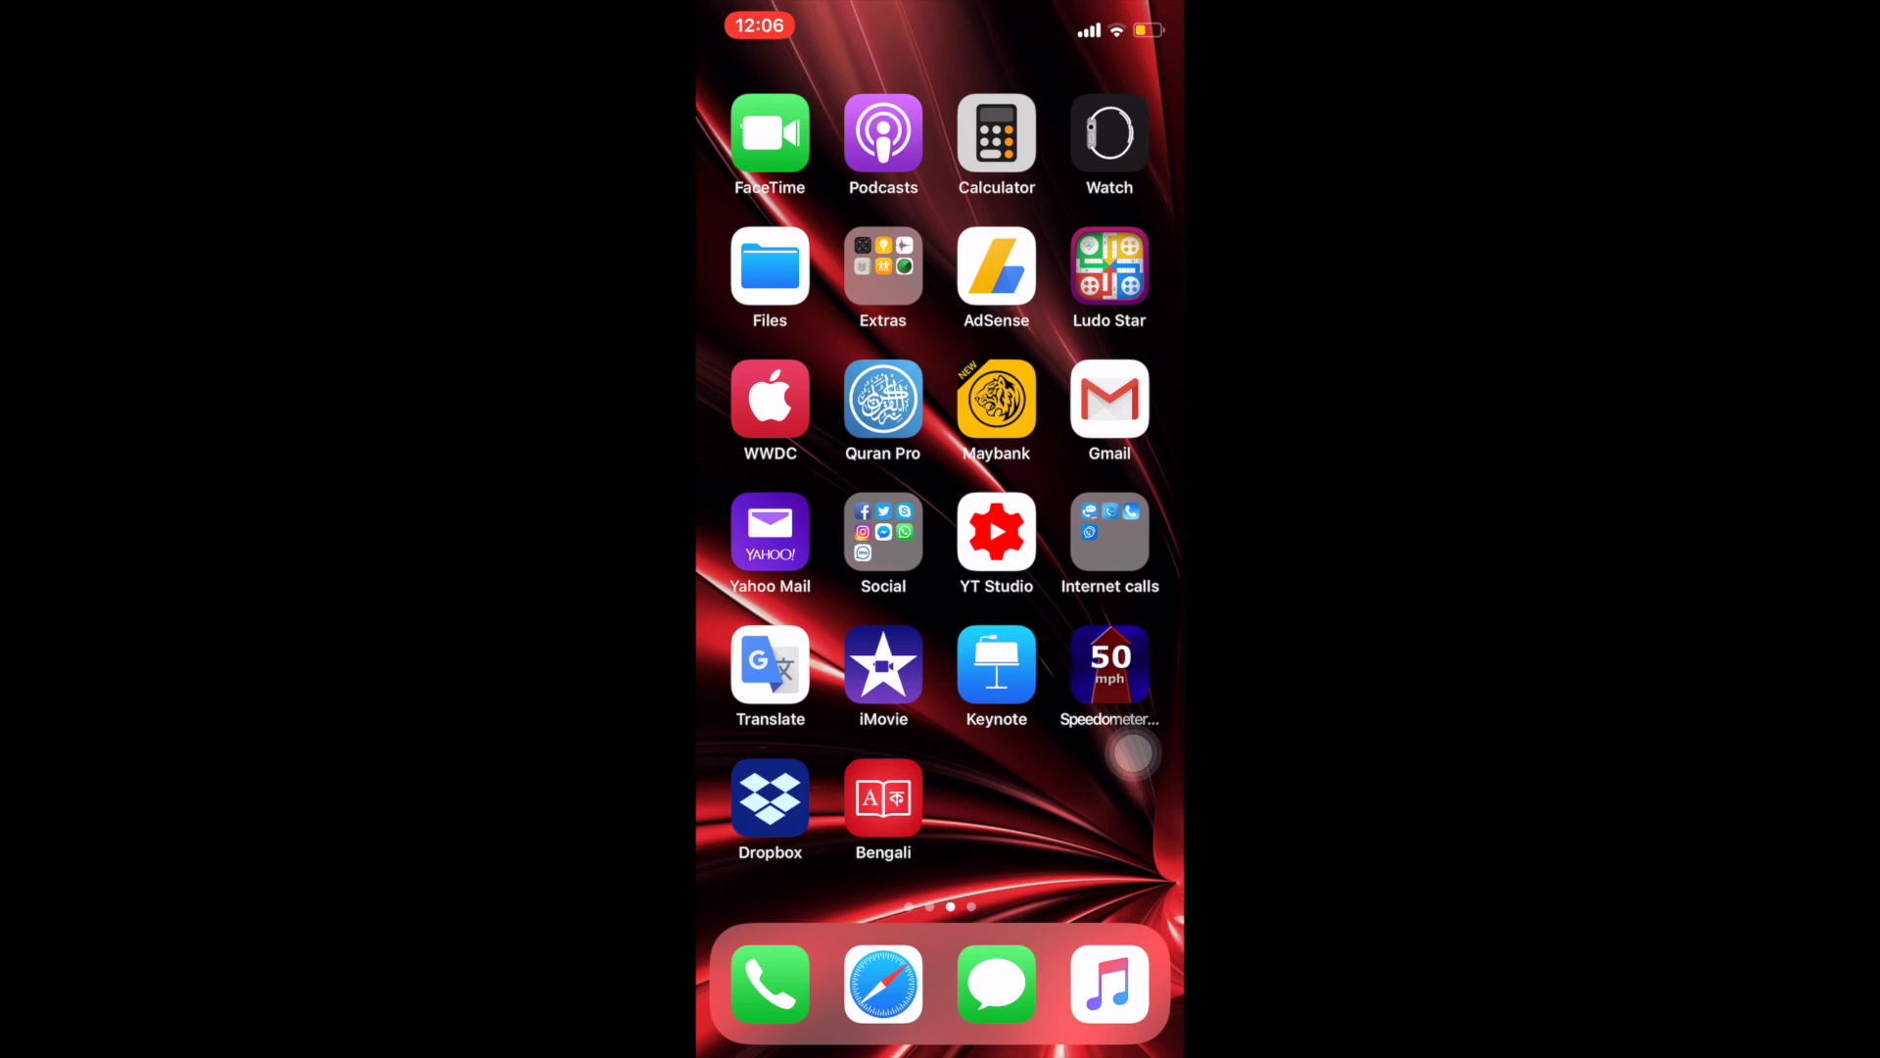
{"action": "left_click_drag", "start_coordinate": [1058, 588], "coordinate": [764, 587]}
{"action": "left_click", "coordinate": [996, 264]}
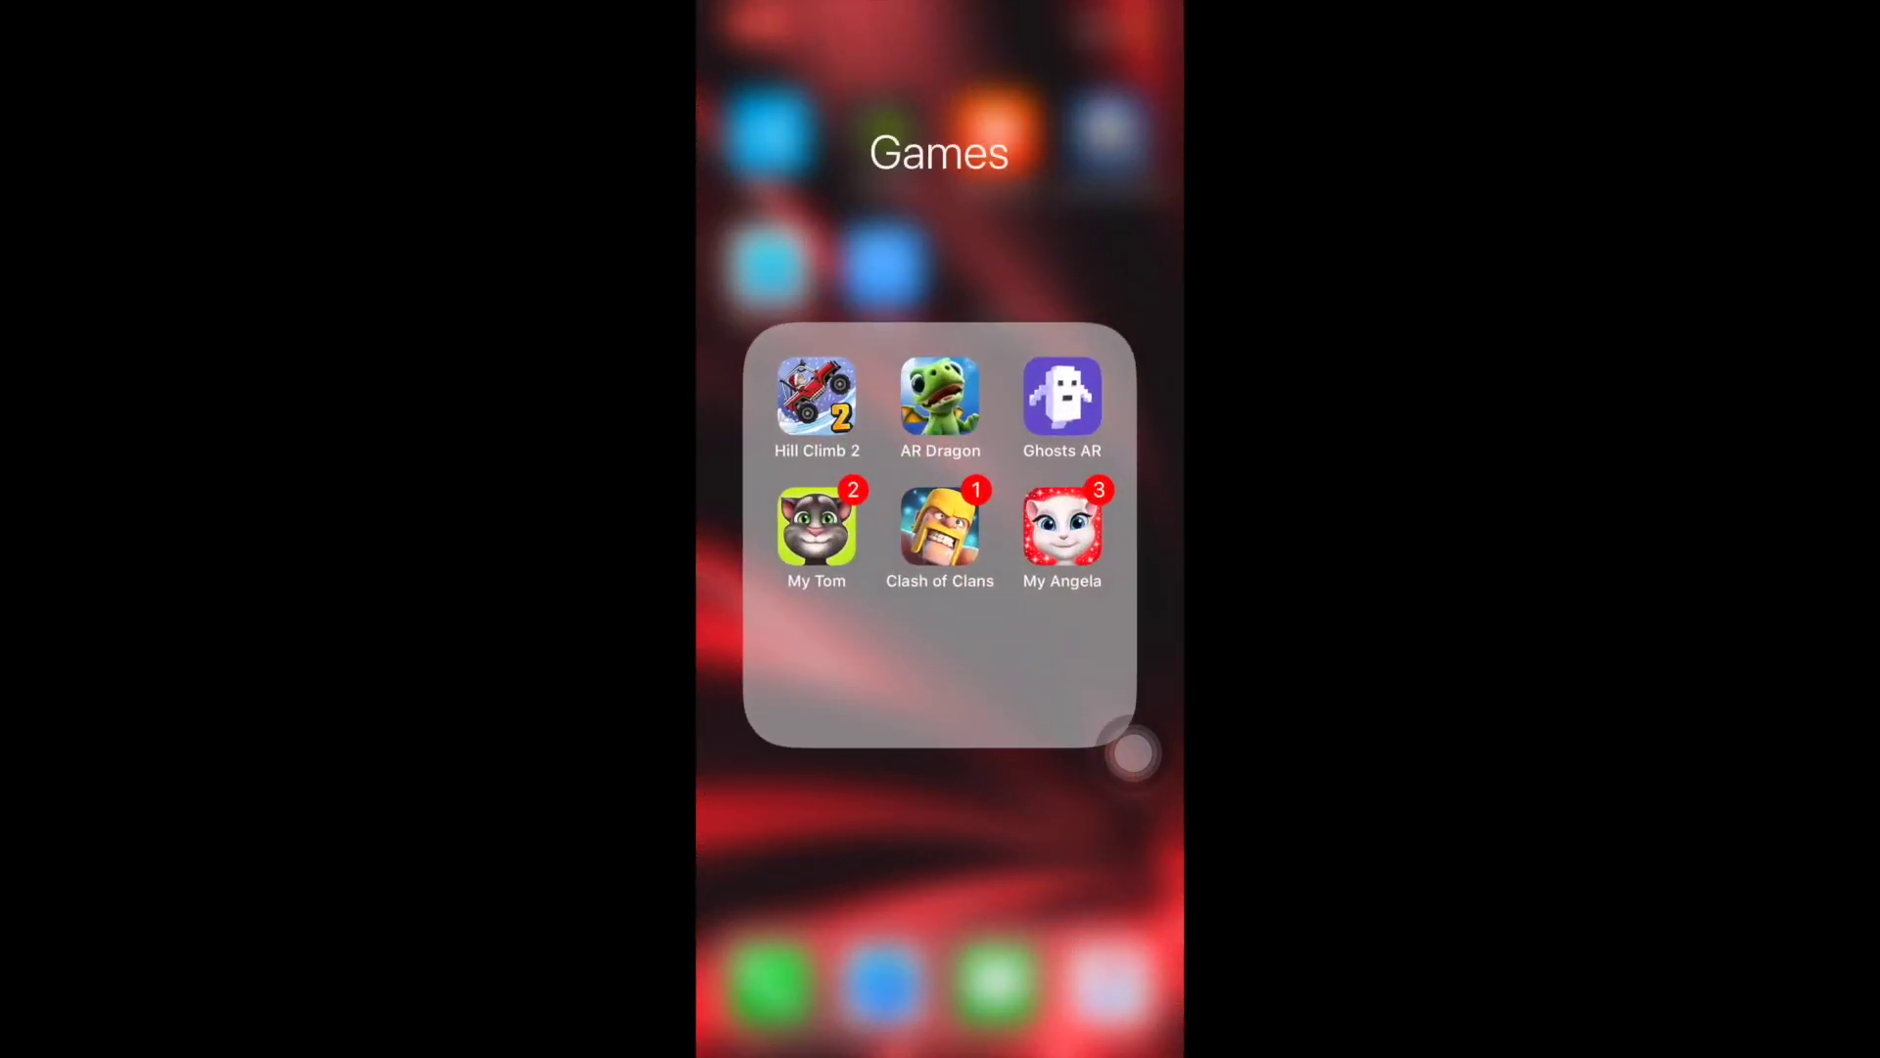
{"action": "left_click", "coordinate": [1132, 753]}
Swipe back to the first Home Screen page
{"action": "left_click_drag", "start_coordinate": [764, 588], "coordinate": [1058, 589]}
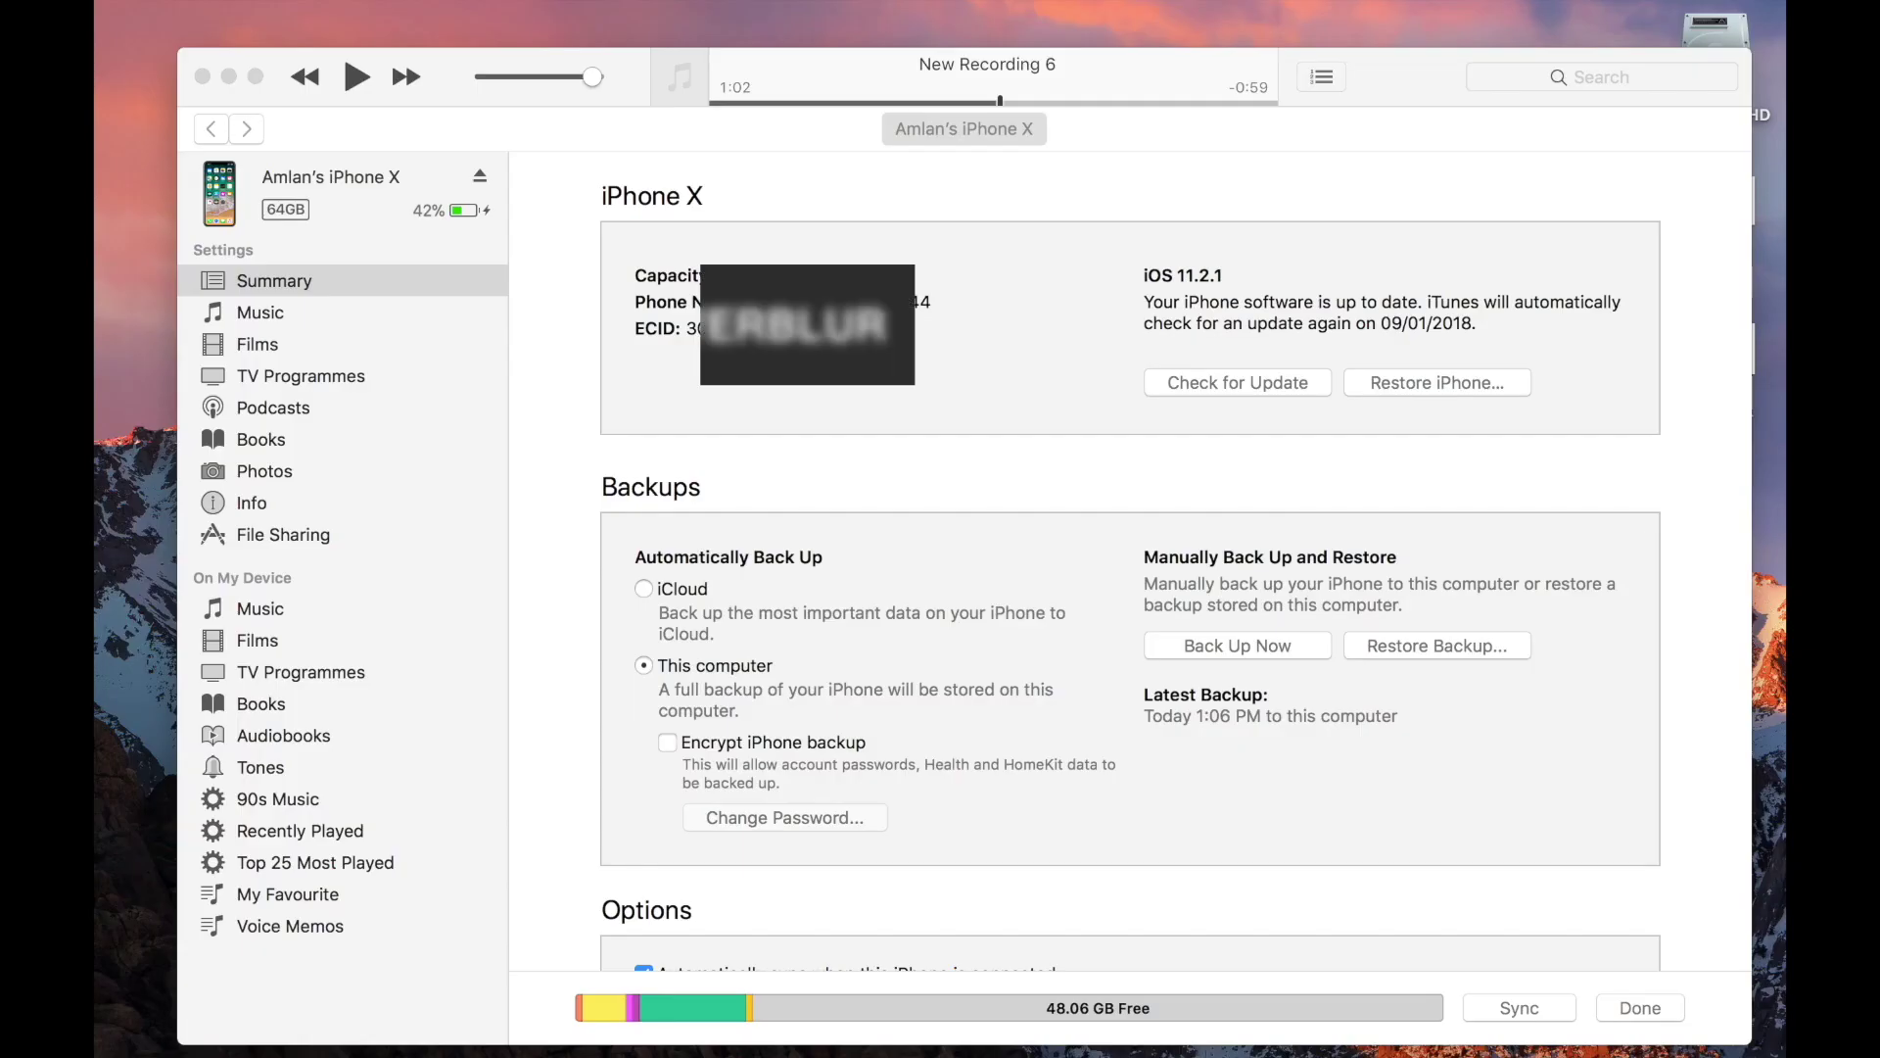